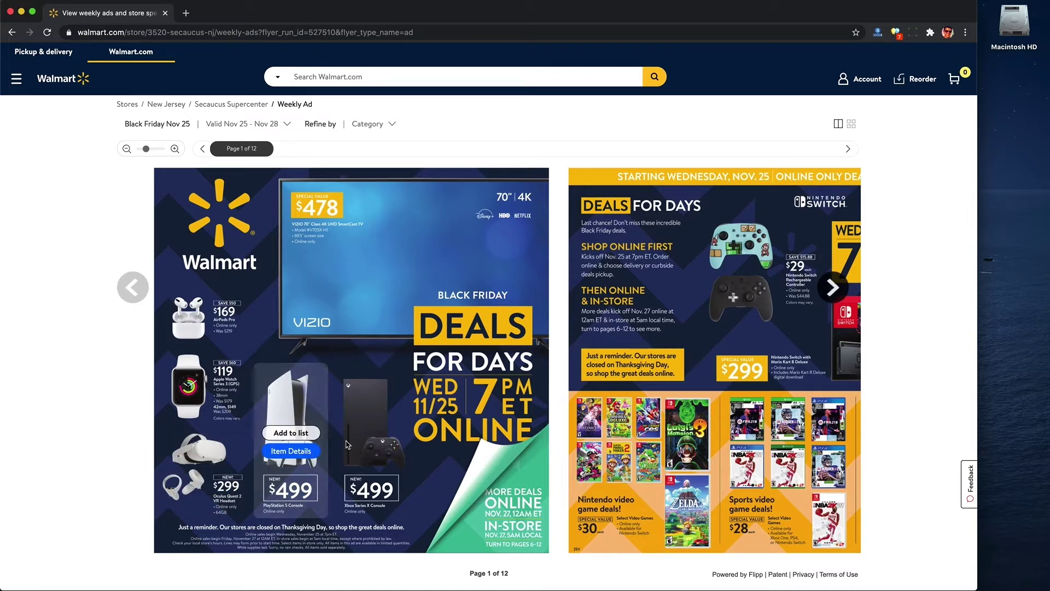
# Step: Advance the Secaucus Black Friday weekly ad flyer to the next page
pyautogui.click(833, 287)
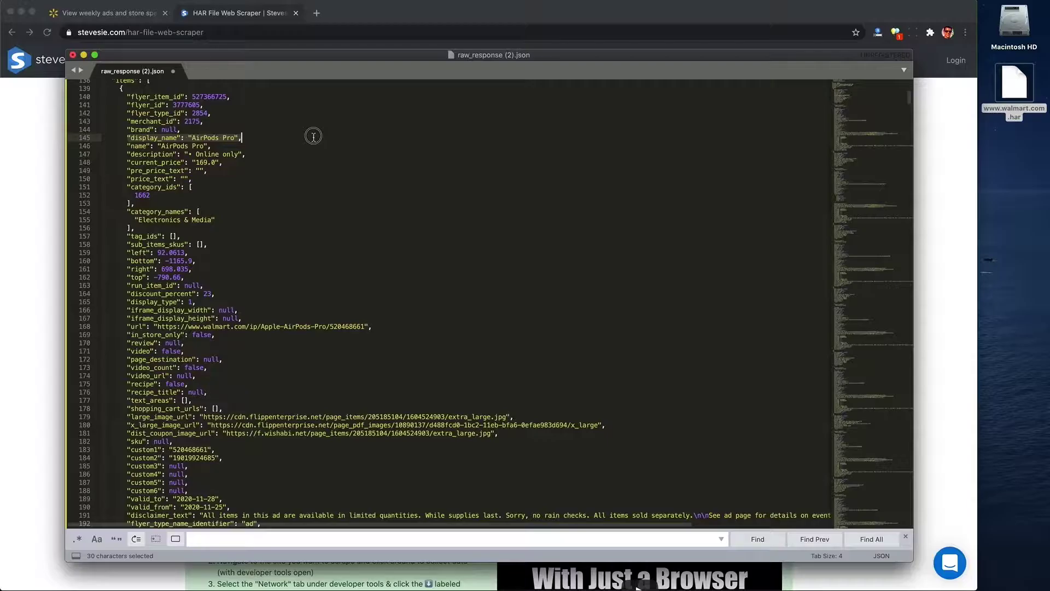
# Step: Select the AirPods Pro url, large_image_url and 'SAVE $50' sale_story lines in the flyer JSON
pyautogui.scroll(-5, 135, 163)
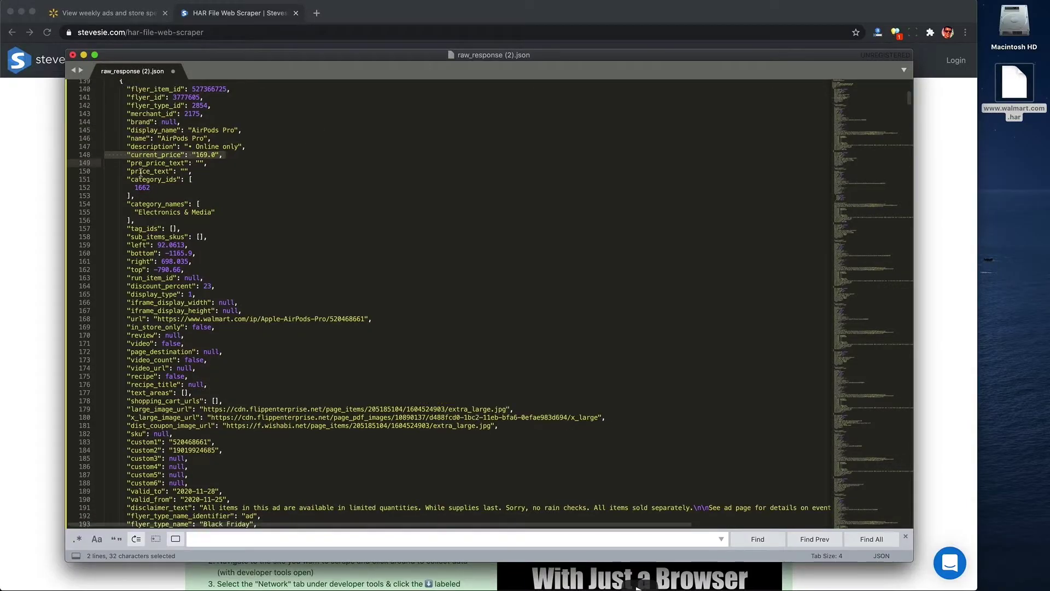
pyautogui.scroll(-2, 142, 186)
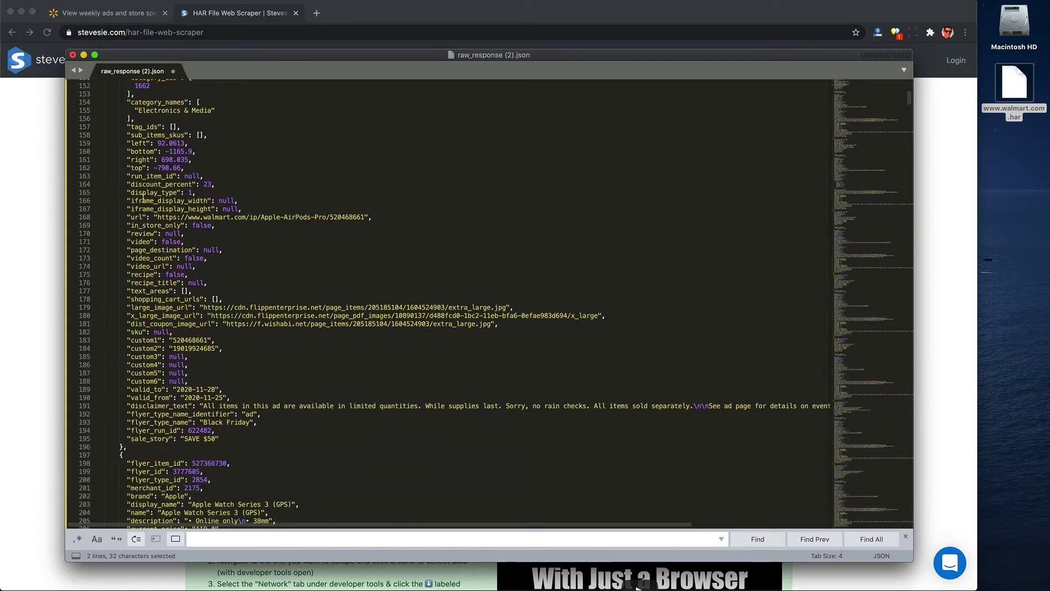
pyautogui.tripleClick(142, 217)
pyautogui.tripleClick(142, 307)
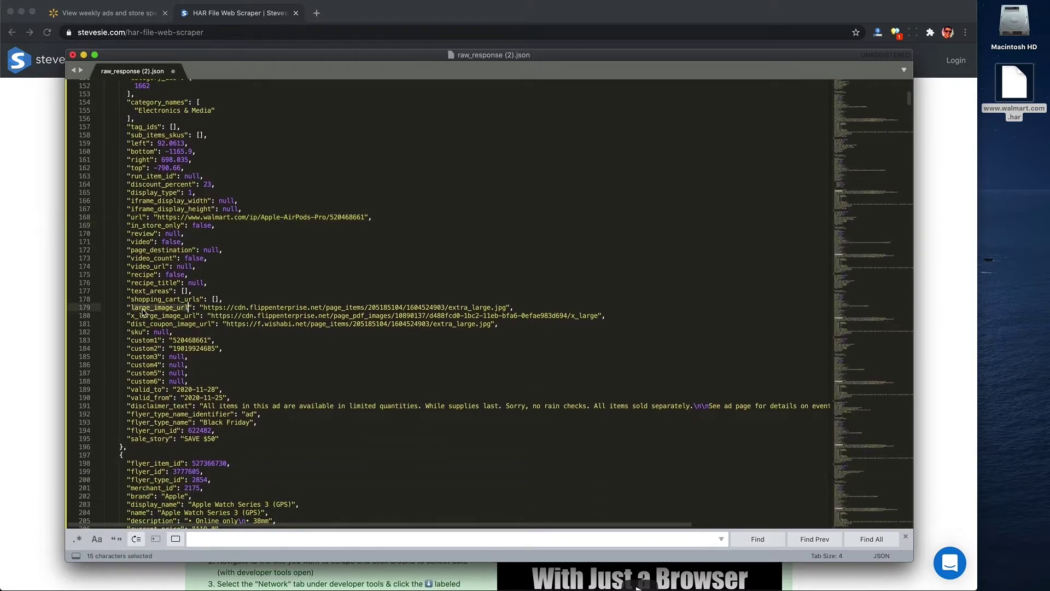
pyautogui.scroll(-4, 143, 307)
pyautogui.moveTo(235, 382); pyautogui.dragTo(86, 381)
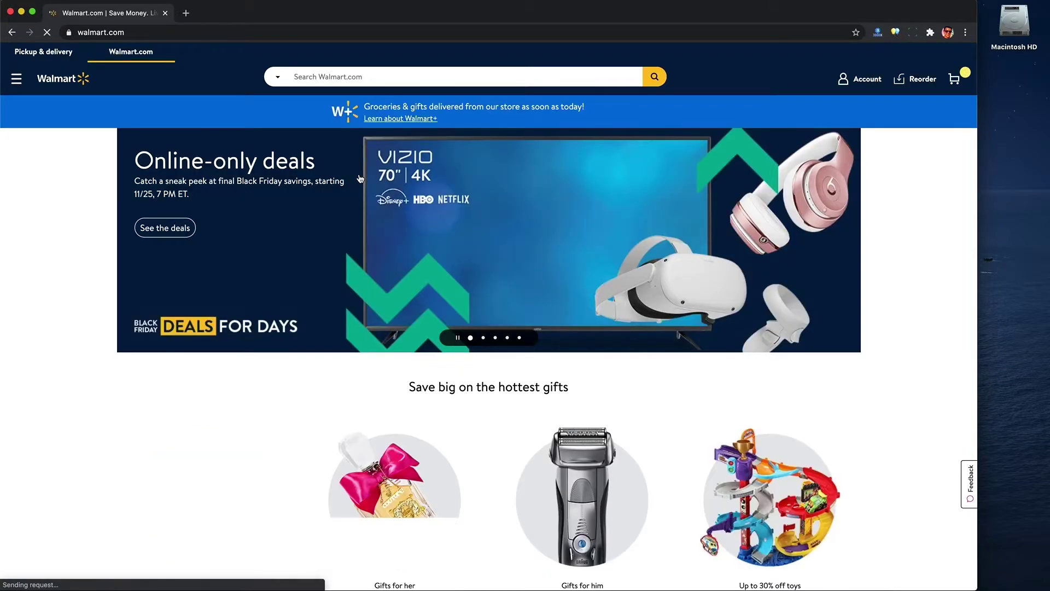
# Step: Open the Black Friday deals, scroll to the Secaucus weekly ad and page forward twice to page 3
pyautogui.click(179, 229)
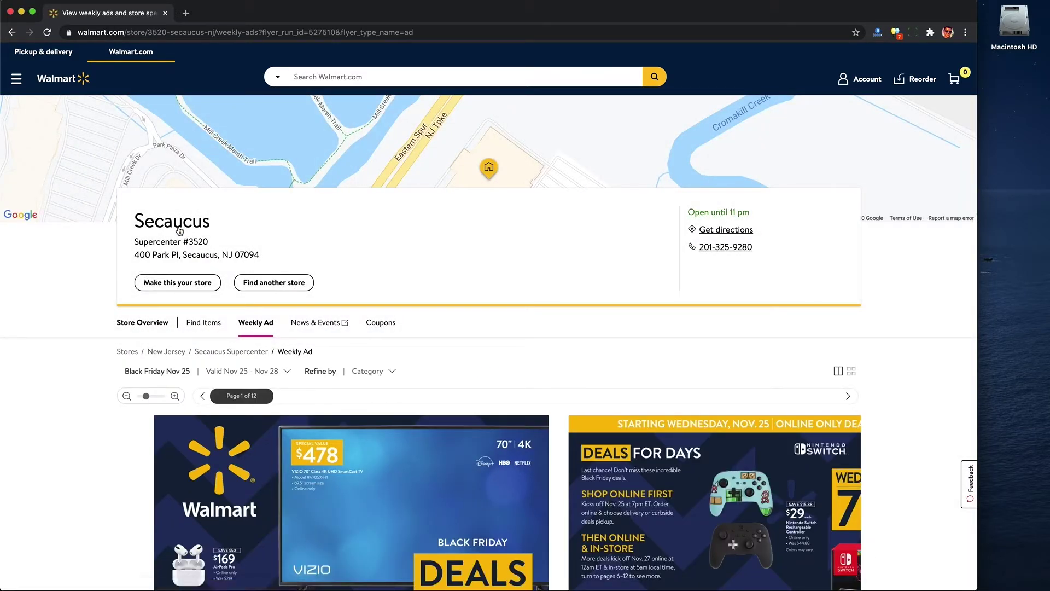
pyautogui.scroll(-5, 180, 230)
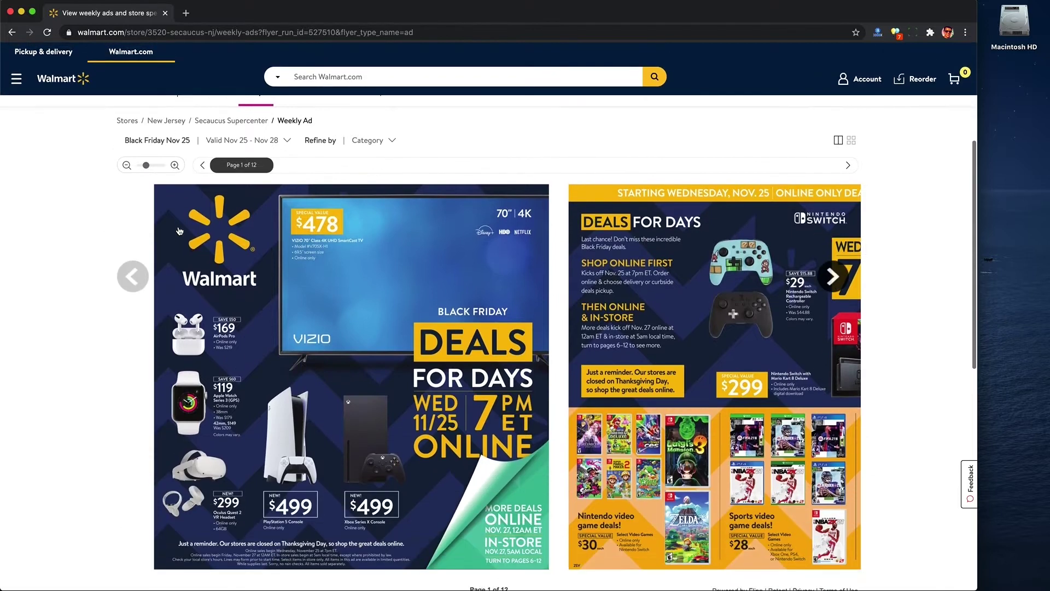
pyautogui.moveTo(221, 327)
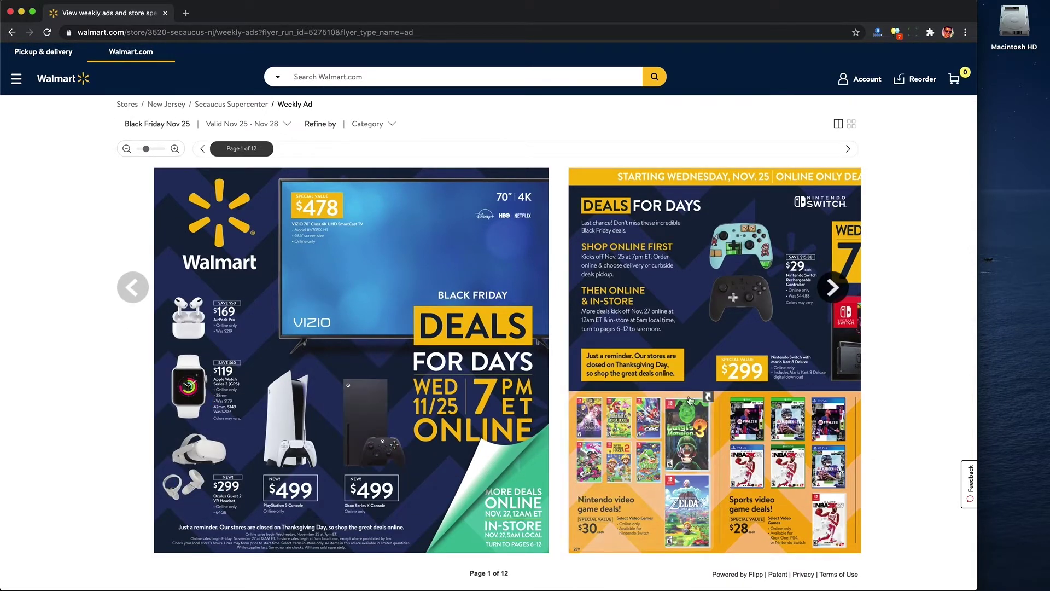
pyautogui.click(833, 287)
pyautogui.click(832, 287)
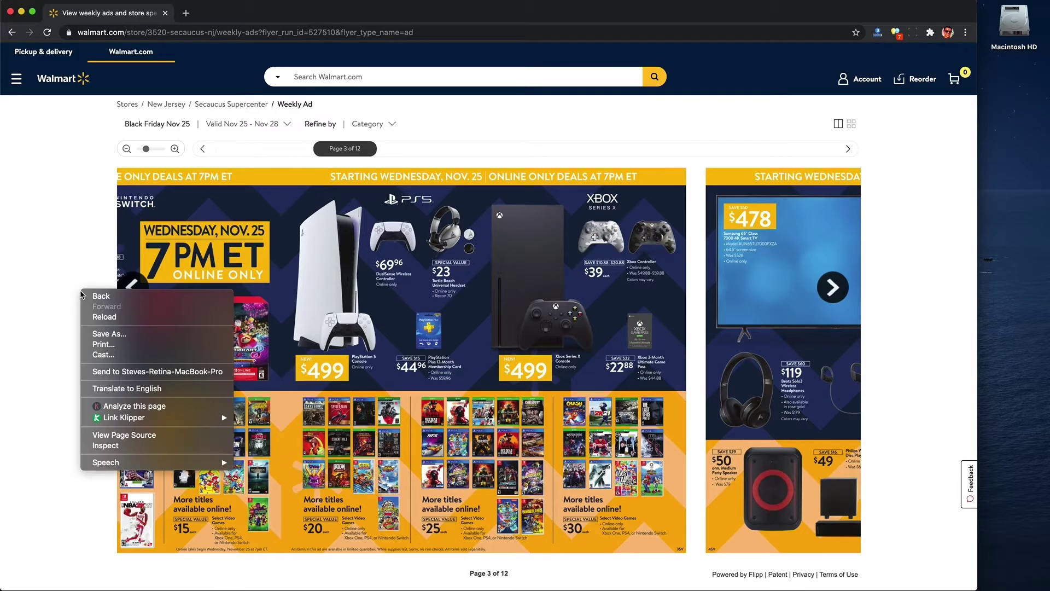
pyautogui.click(110, 446)
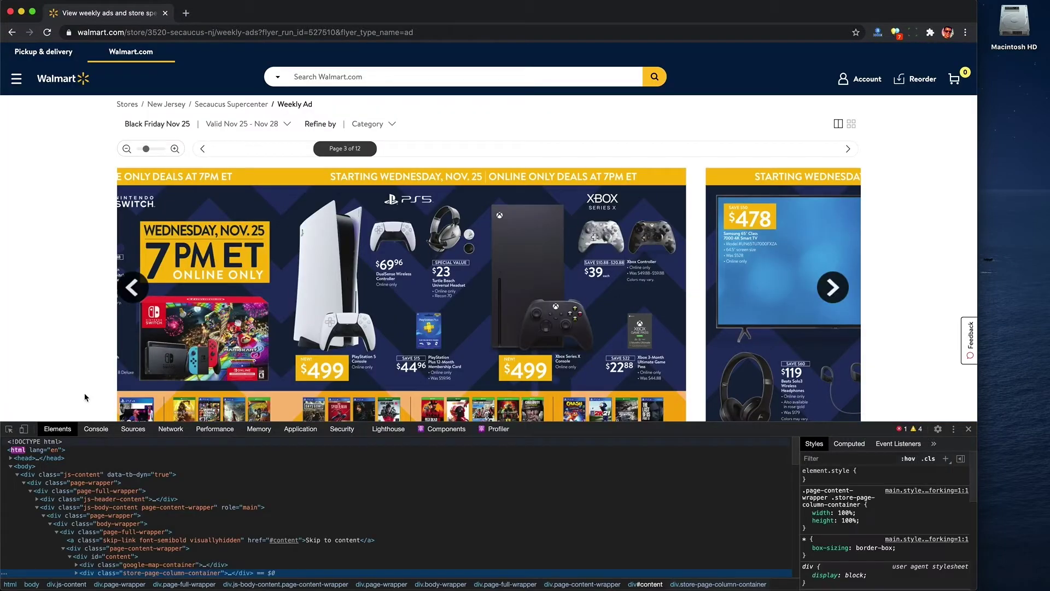
pyautogui.click(82, 393)
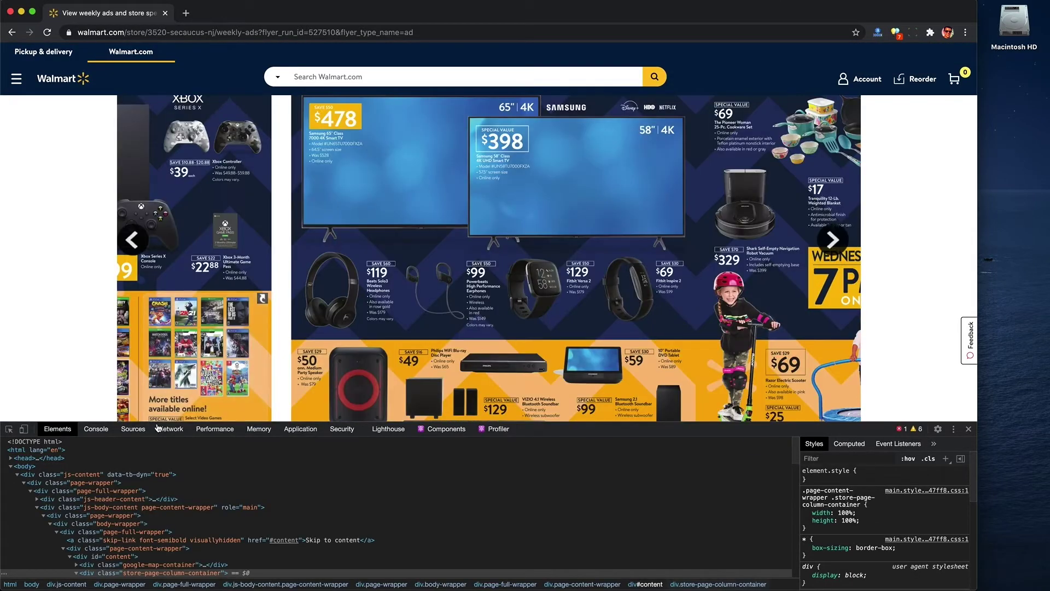
pyautogui.click(168, 430)
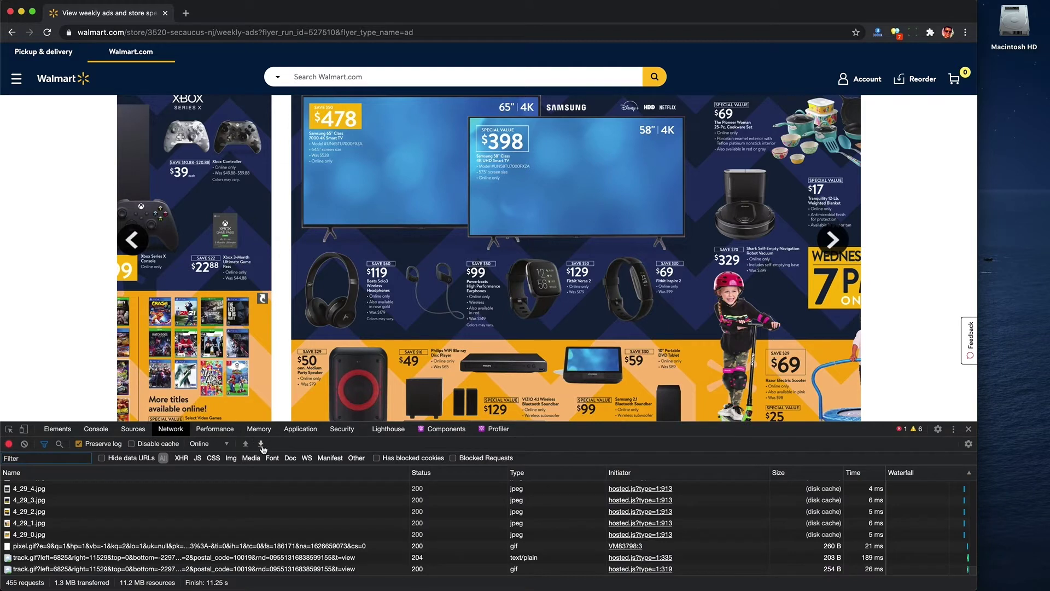
pyautogui.click(261, 443)
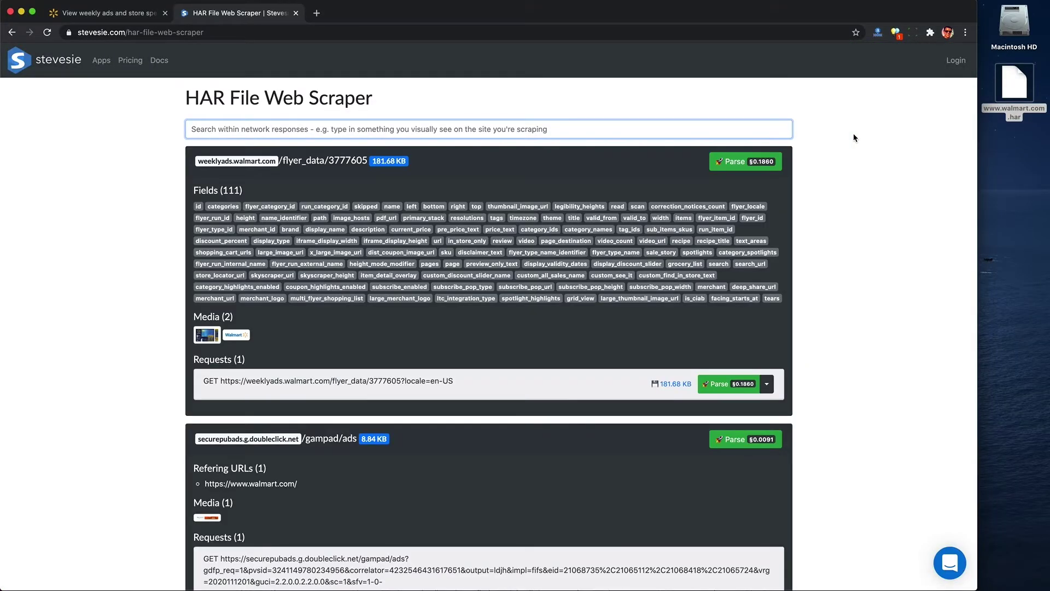
# Step: Scroll through the captured responses, headed by the 111-field flyer_data response
pyautogui.scroll(-20, 691, 251)
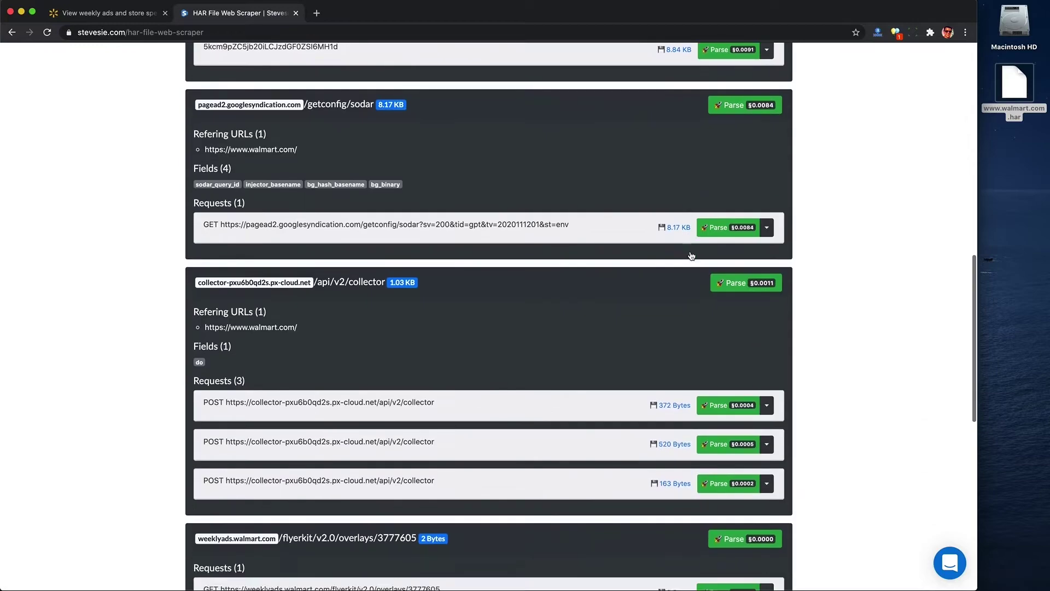
pyautogui.scroll(20, 692, 256)
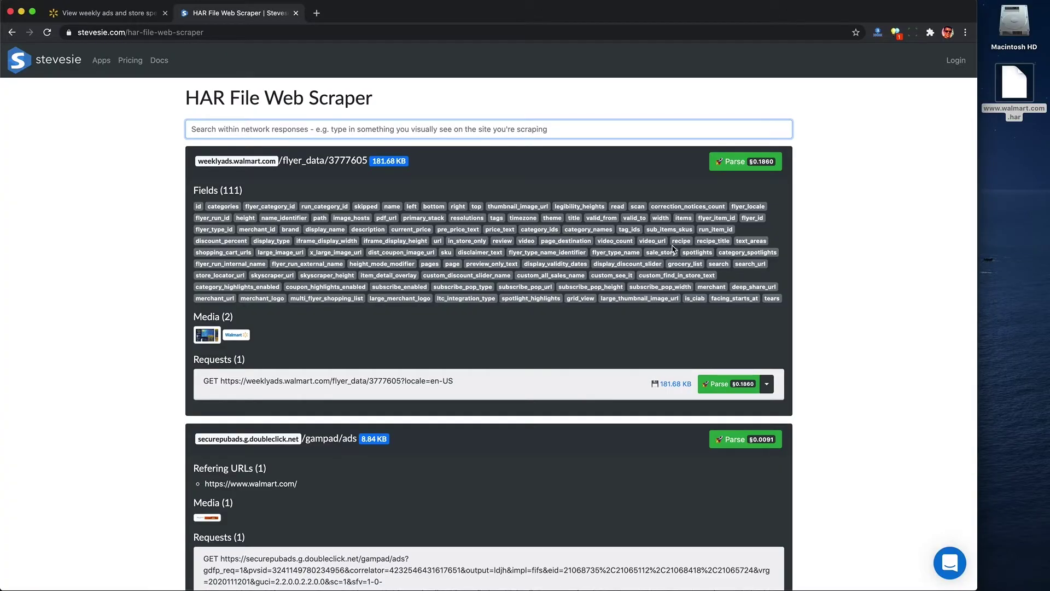
# Step: Search responses for 'pre-', then download and open the 181.68 KB flyer_data raw JSON
pyautogui.write('pre-lit')
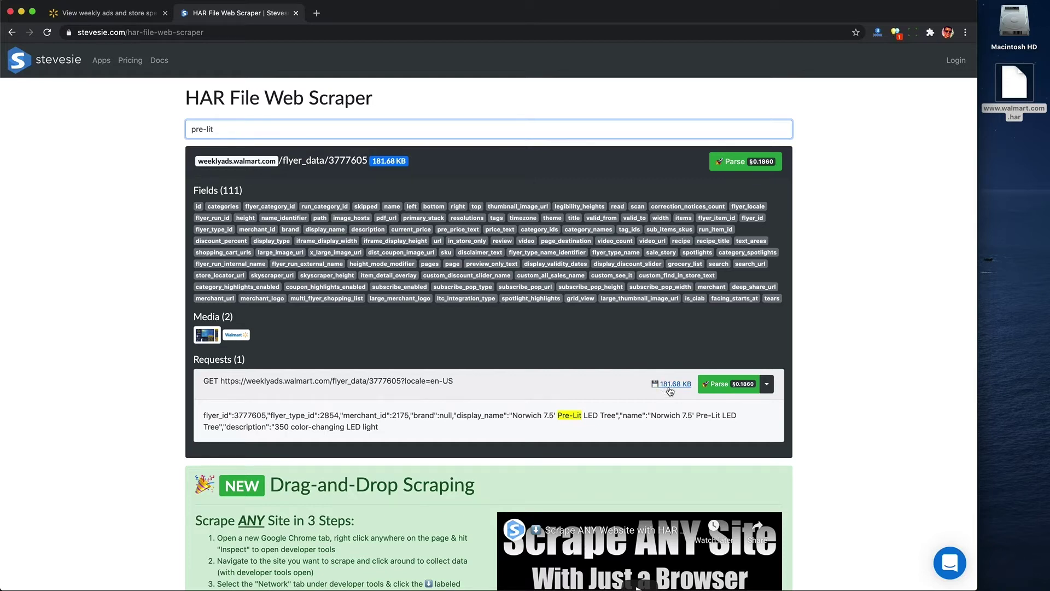
pyautogui.click(670, 384)
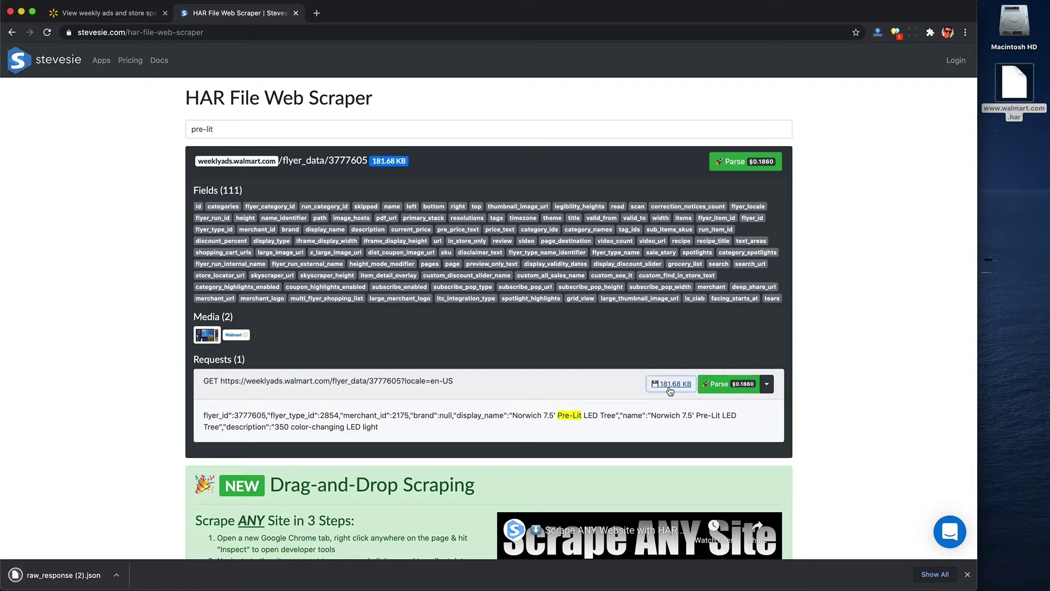
pyautogui.click(74, 573)
# Step: Select the AirPods Pro display_name, url and large_image_url lines in raw_response (2).json
pyautogui.moveTo(127, 137); pyautogui.dragTo(314, 136)
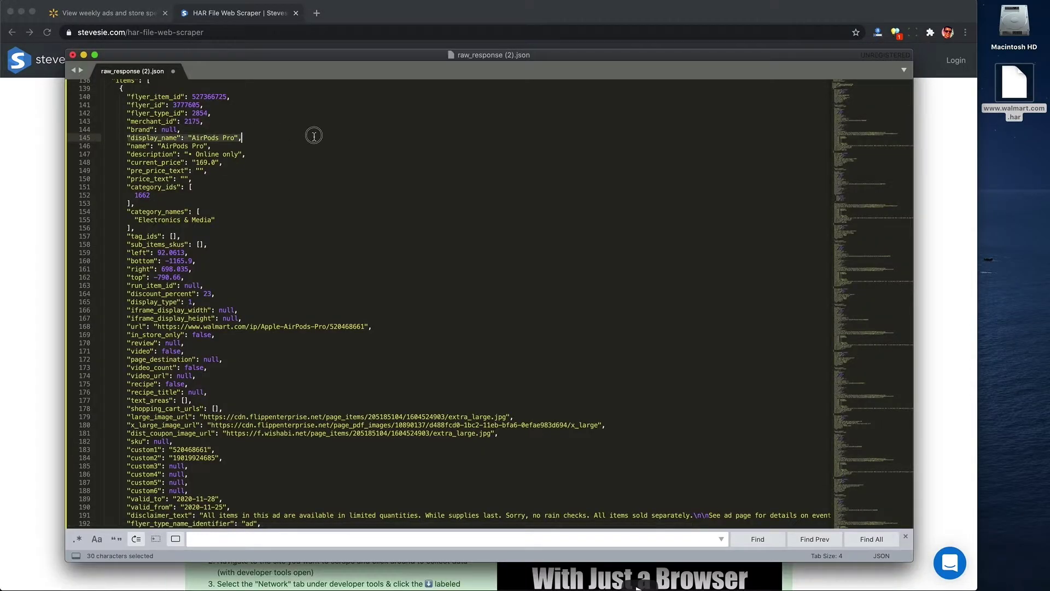
pyautogui.scroll(-5, 142, 173)
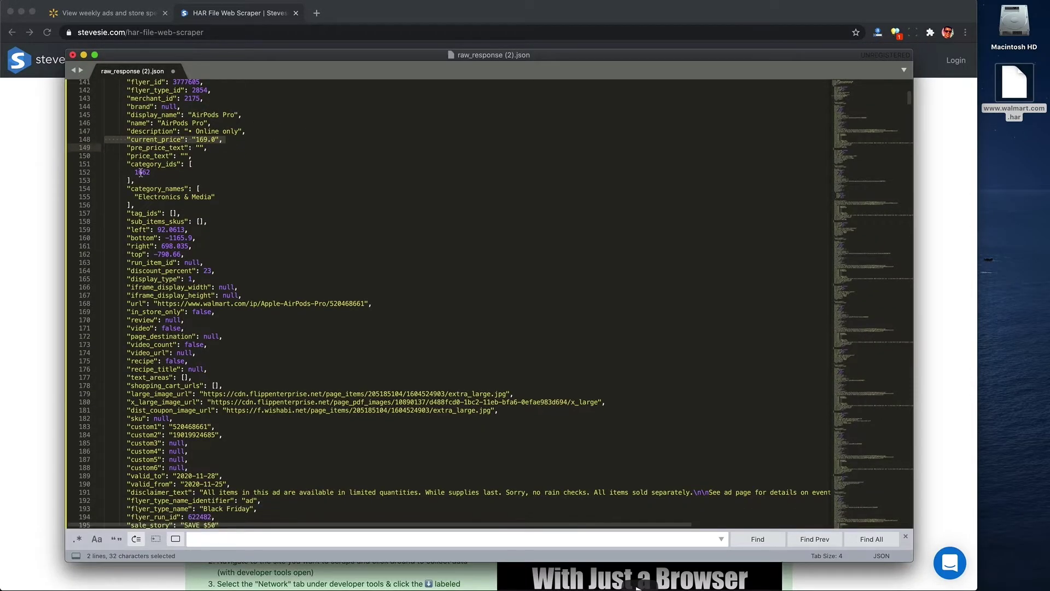
pyautogui.scroll(-1, 144, 197)
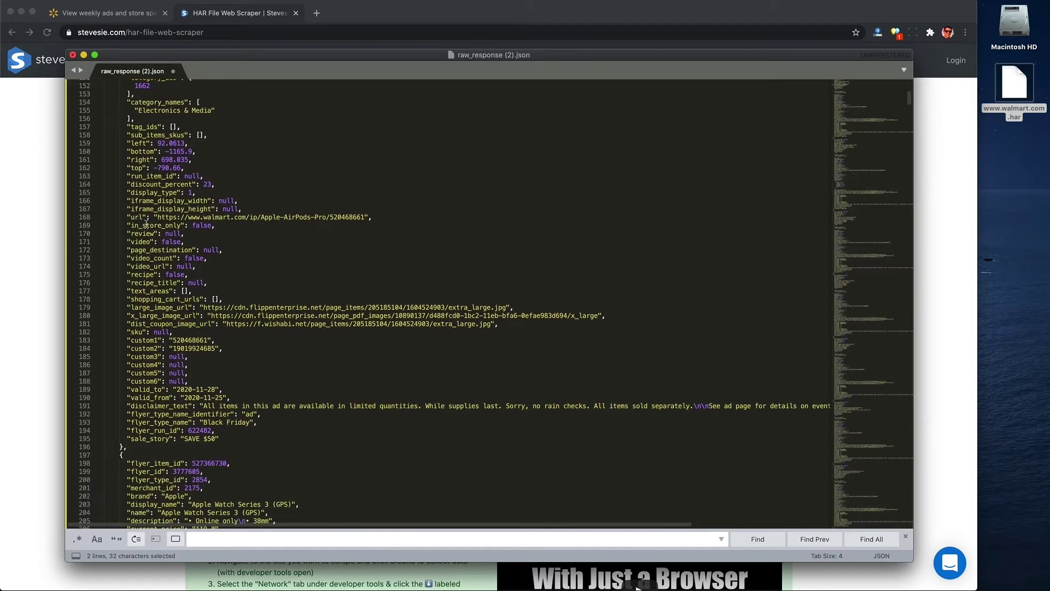
pyautogui.tripleClick(142, 219)
pyautogui.tripleClick(143, 308)
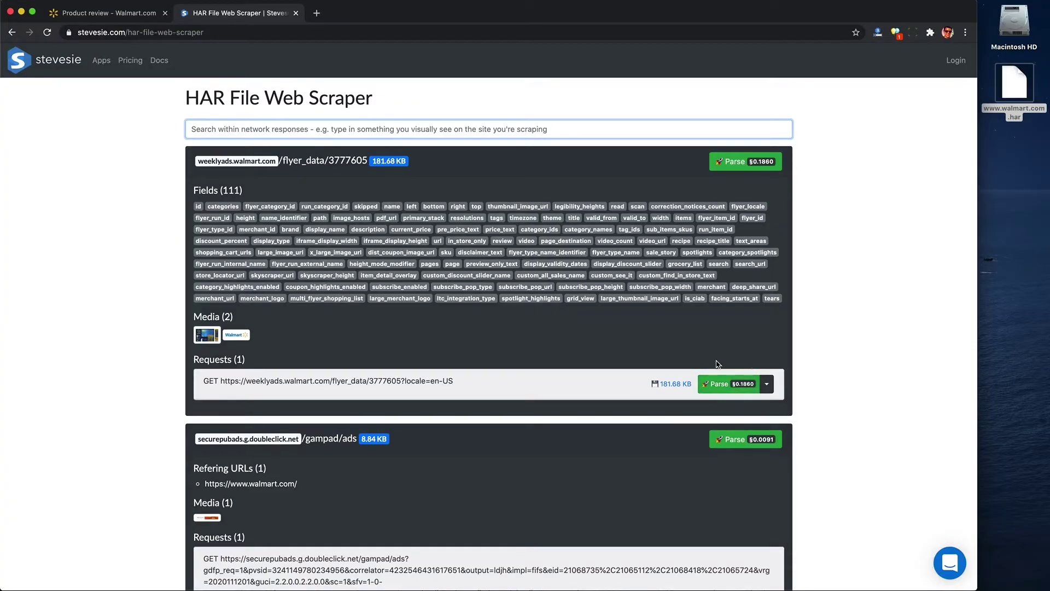
# Step: Parse flyer_data and download the 107-row items table as an Expanded CSV
pyautogui.click(734, 385)
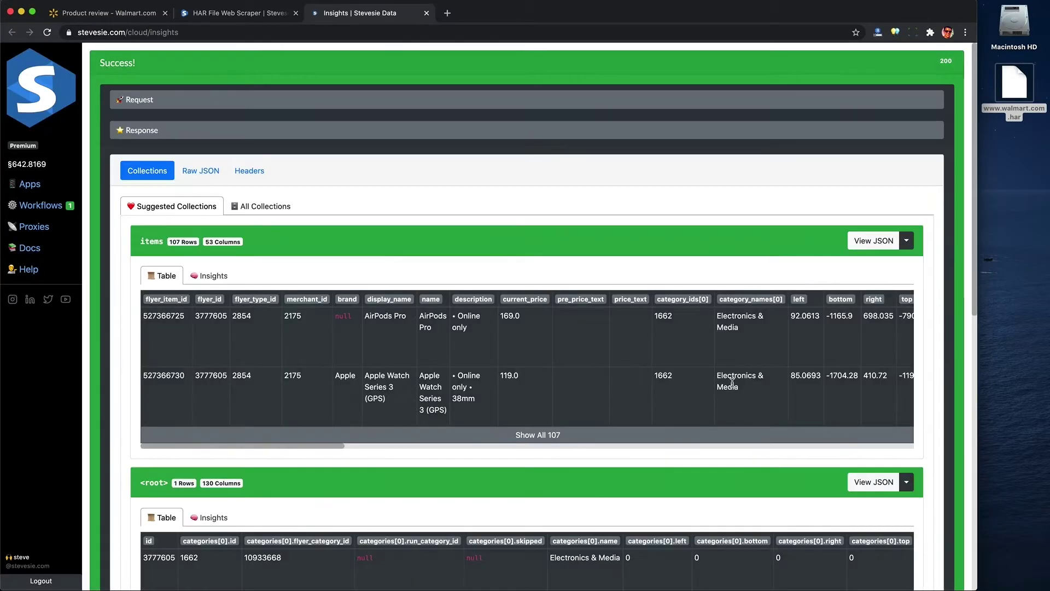
pyautogui.click(906, 243)
pyautogui.click(881, 279)
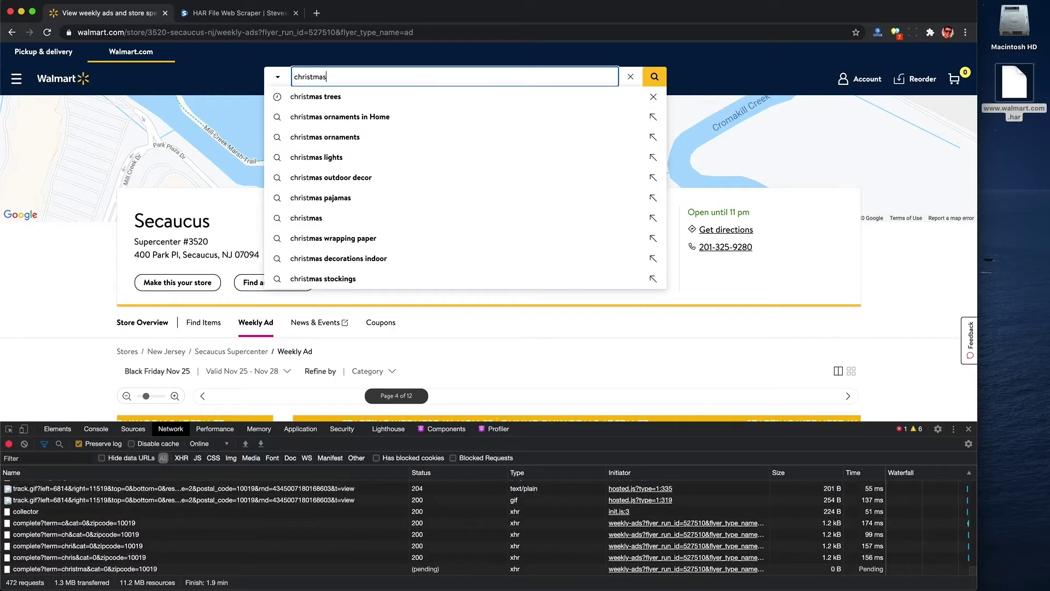
# Step: Search Walmart for 'christmas tree' and open the BrylaneHome pop-up Christmas tree product page
pyautogui.write('ree')
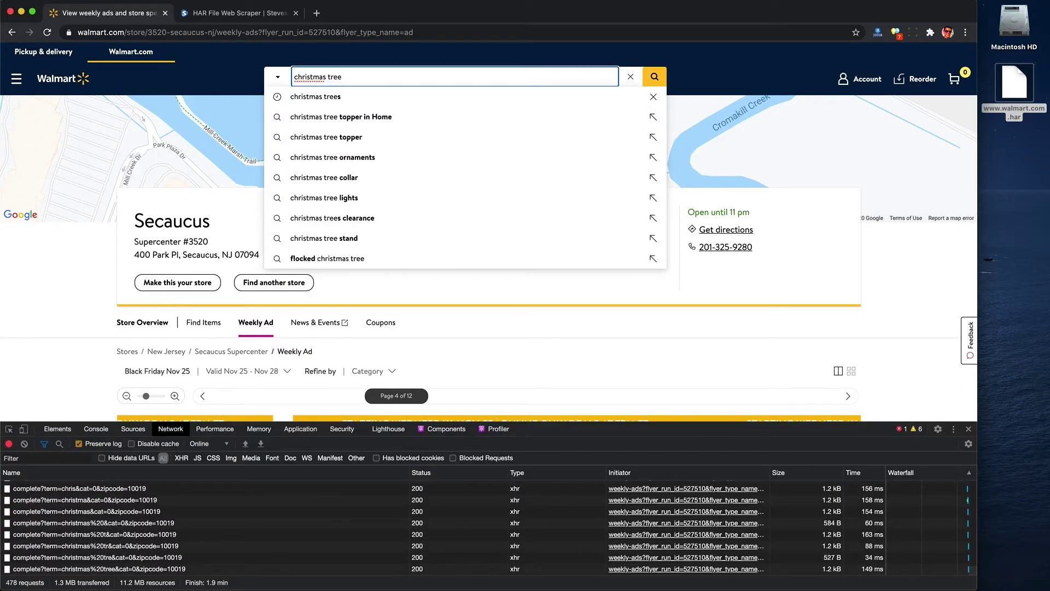
pyautogui.press('Return')
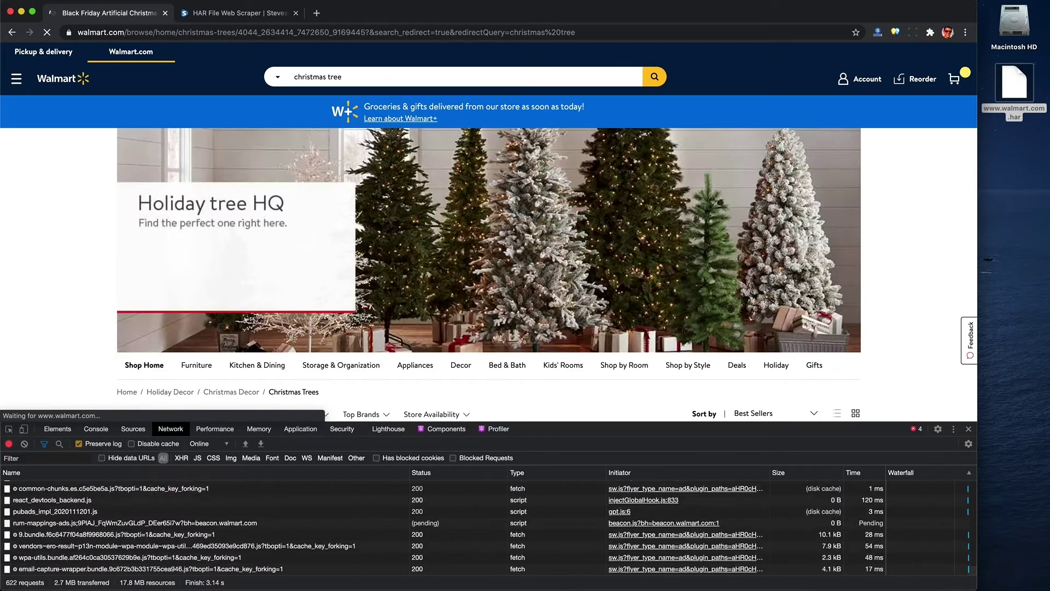
pyautogui.scroll(-3, 434, 208)
pyautogui.scroll(-10, 434, 209)
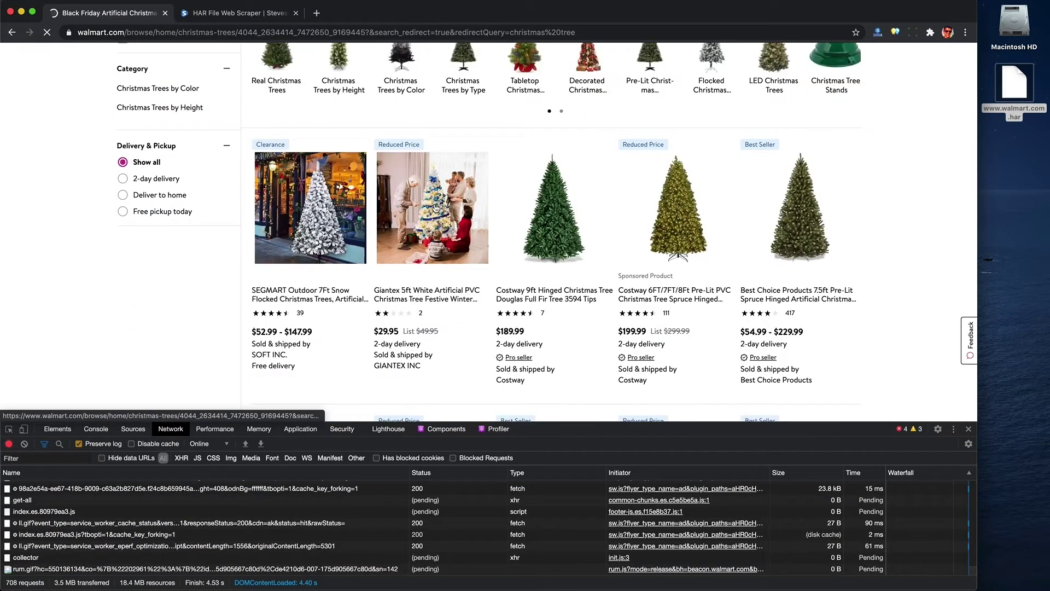
pyautogui.scroll(-10, 646, 225)
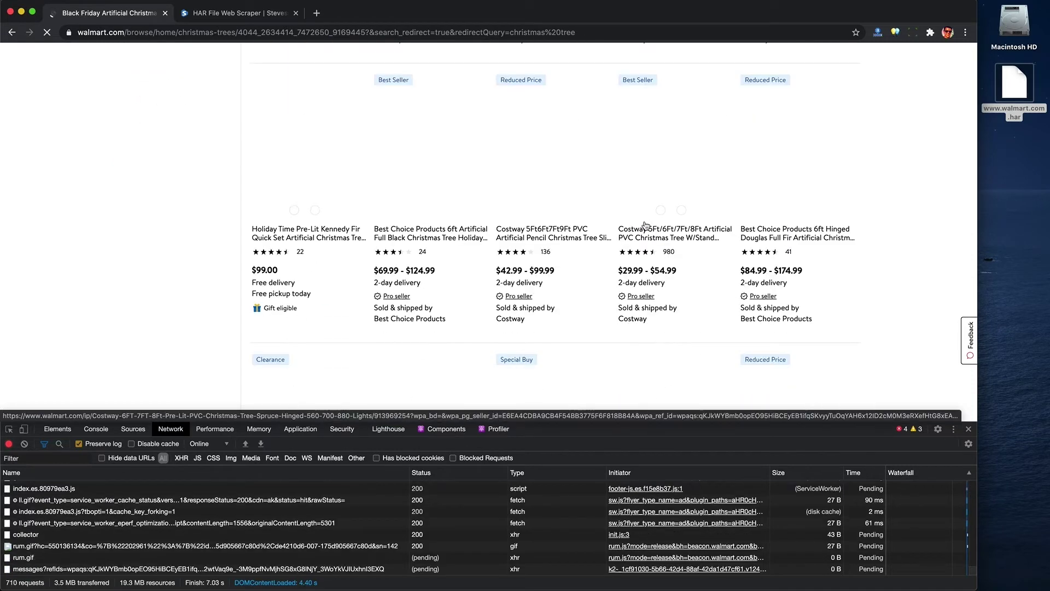
pyautogui.scroll(-8, 645, 225)
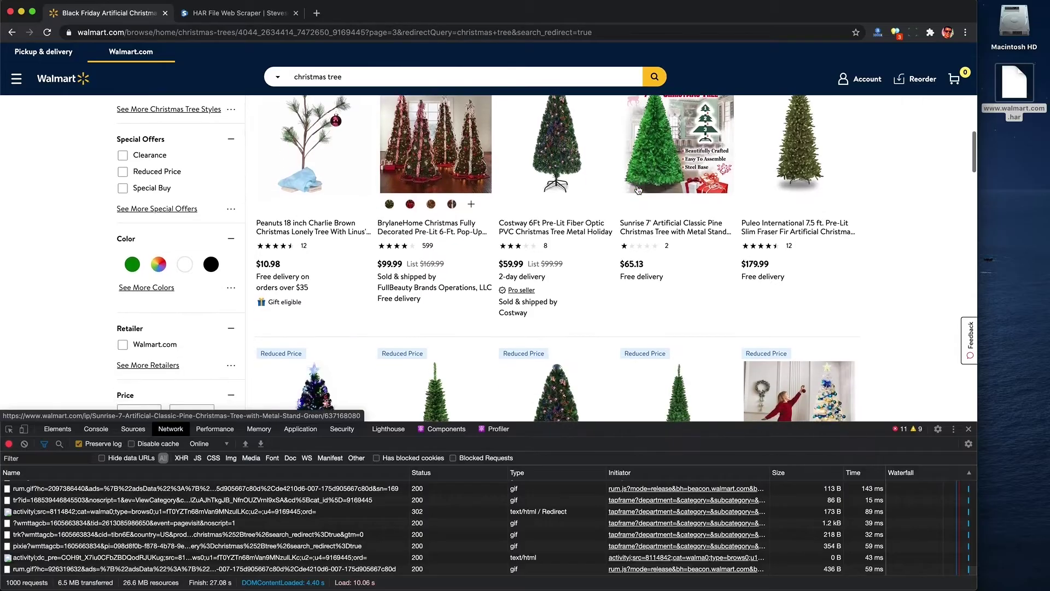
pyautogui.scroll(3, 638, 190)
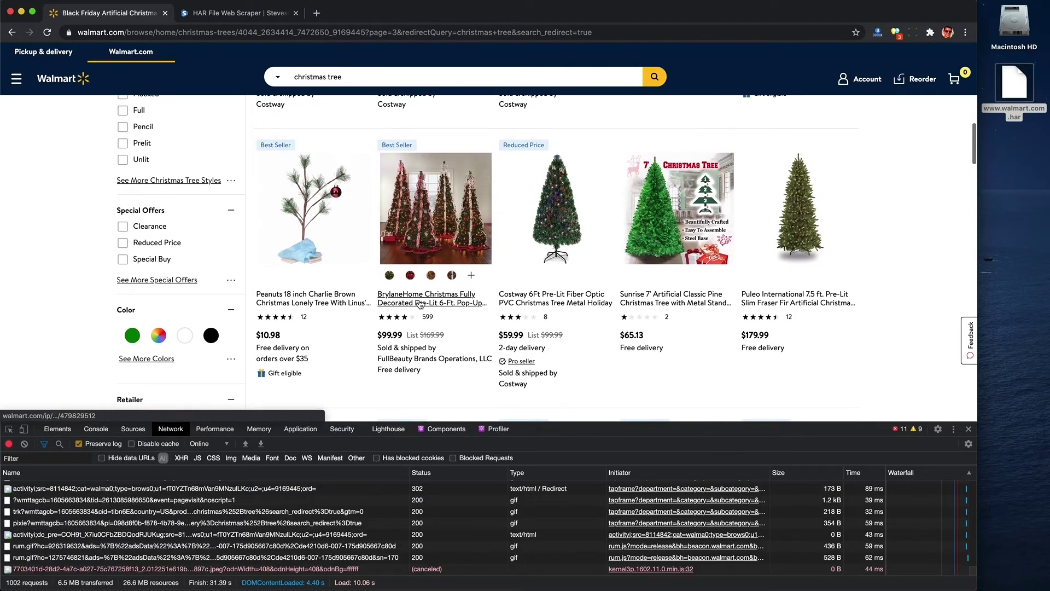
pyautogui.click(421, 302)
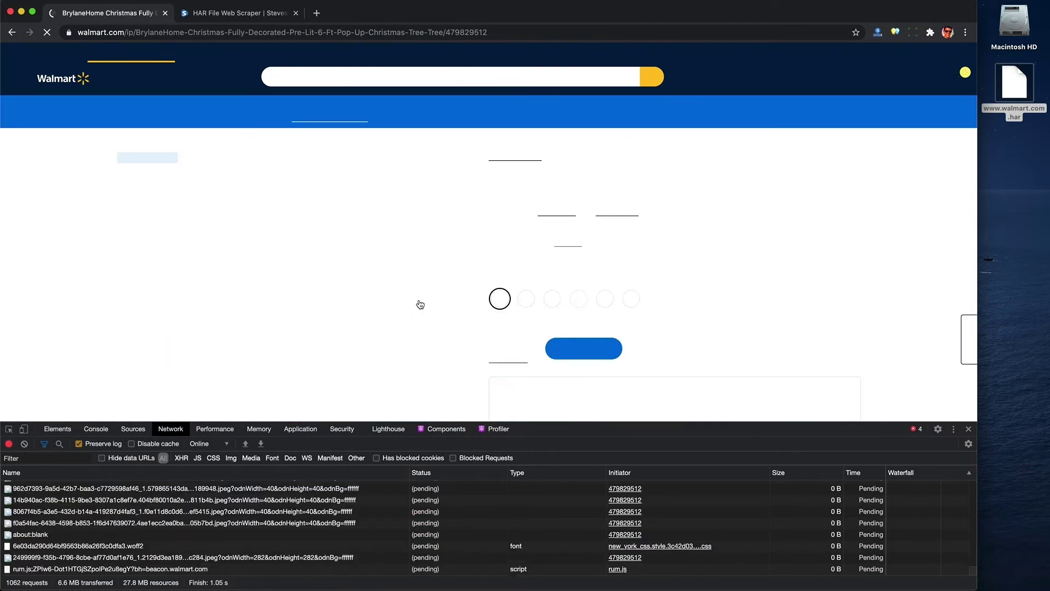
# Step: Open the full list of customer reviews for the pop-up Christmas tree
pyautogui.scroll(-20, 495, 316)
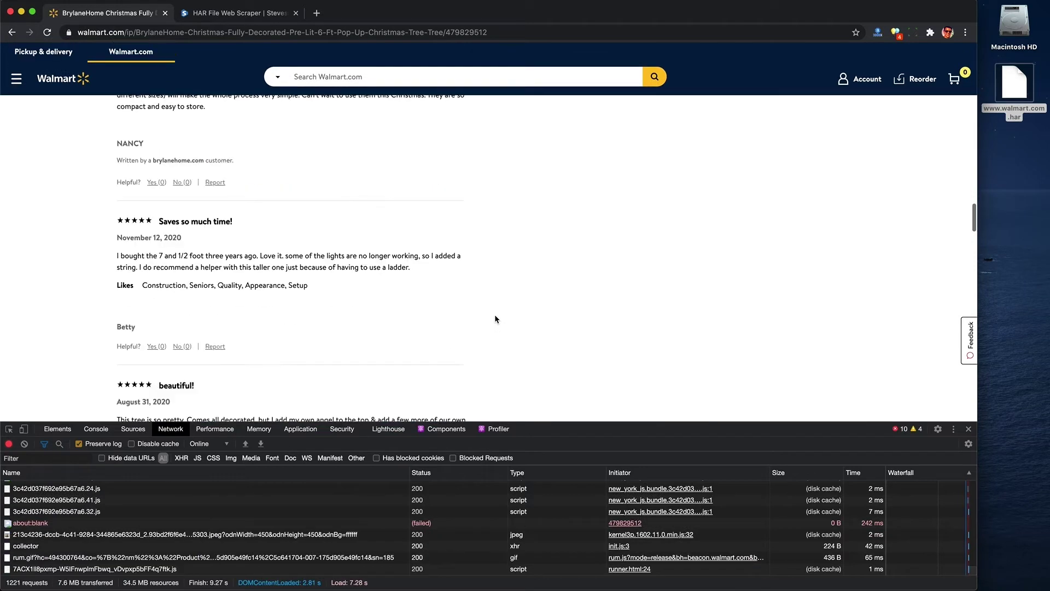
pyautogui.scroll(-15, 495, 317)
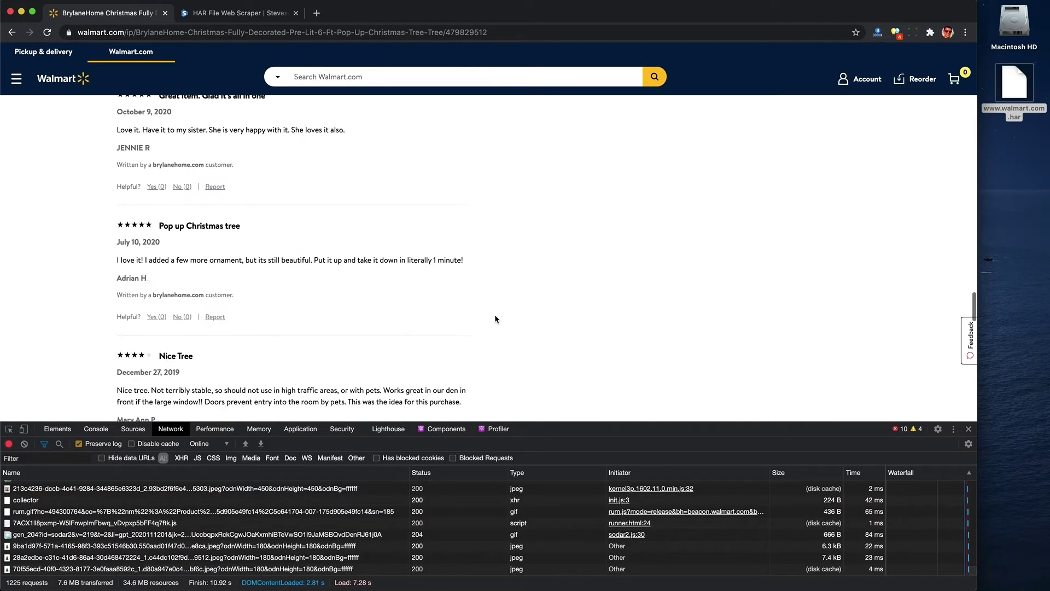
pyautogui.scroll(-5, 495, 318)
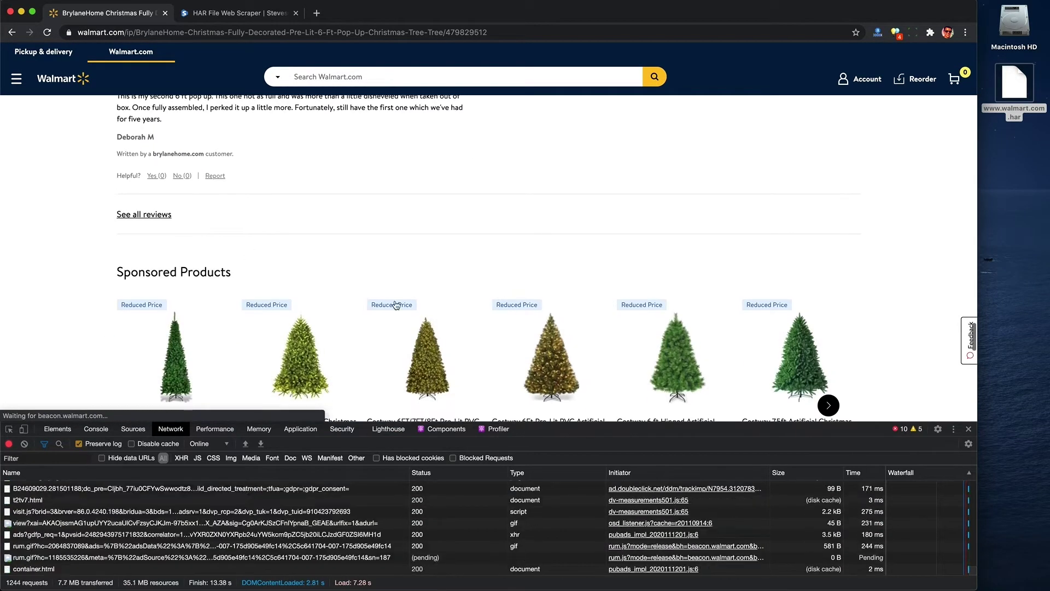
pyautogui.click(164, 215)
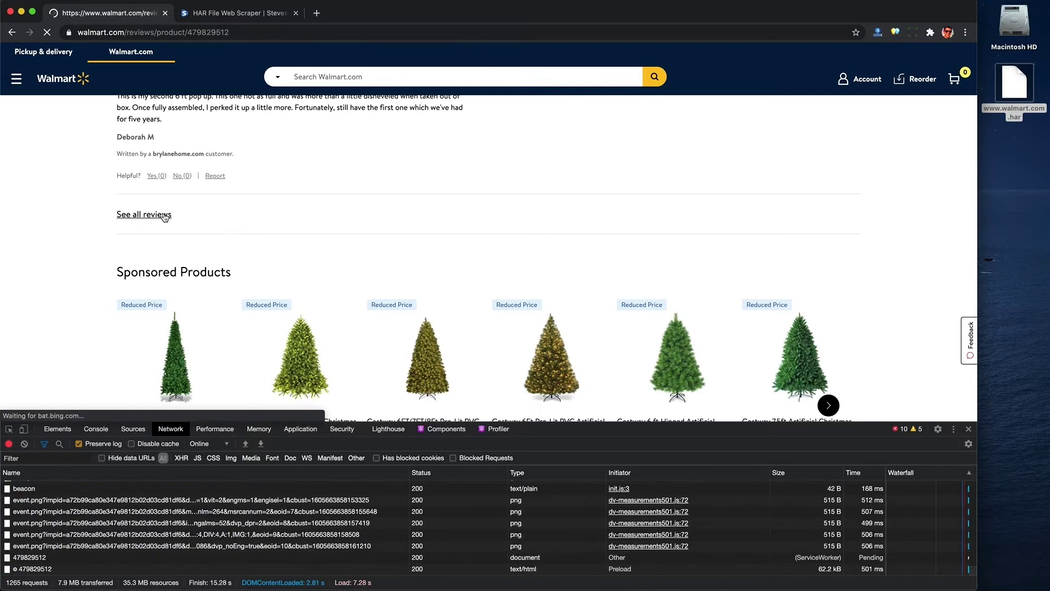
# Step: Go to review page 3 and export the captured network log as a HAR file
pyautogui.scroll(-5, 354, 294)
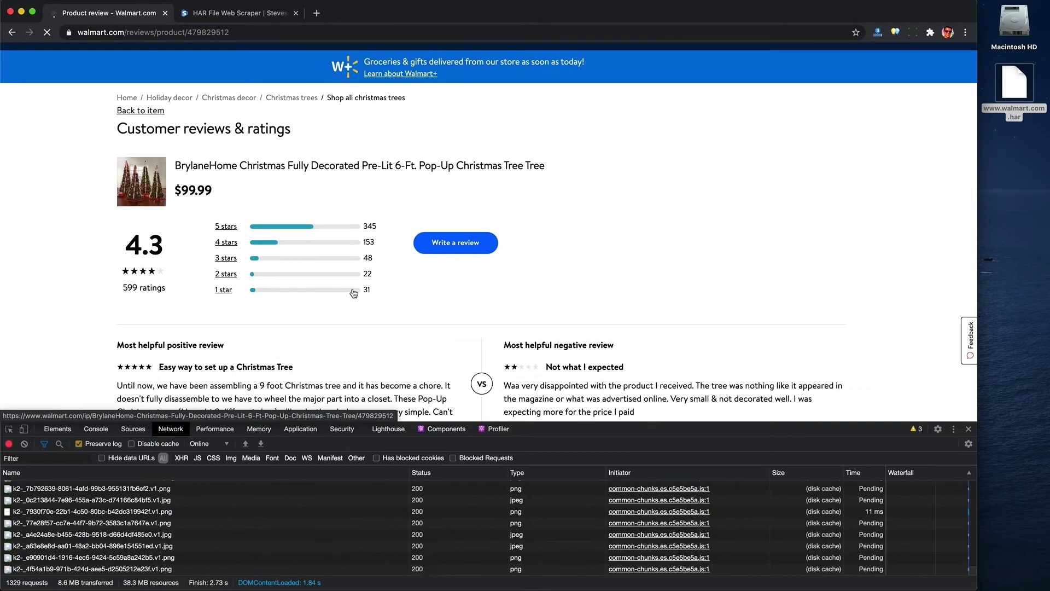
pyautogui.scroll(-15, 354, 294)
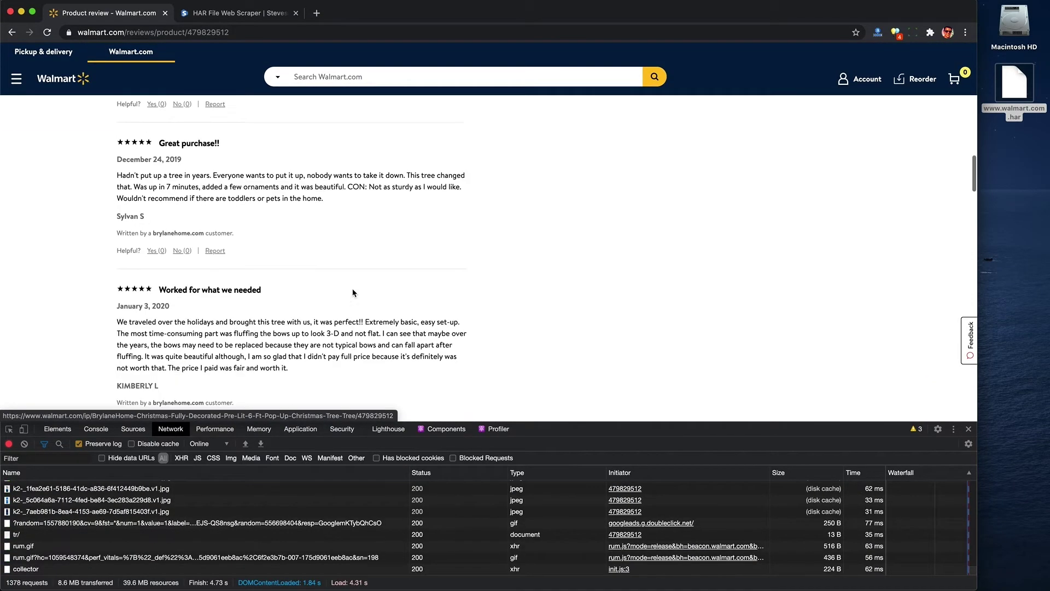
pyautogui.scroll(-15, 354, 294)
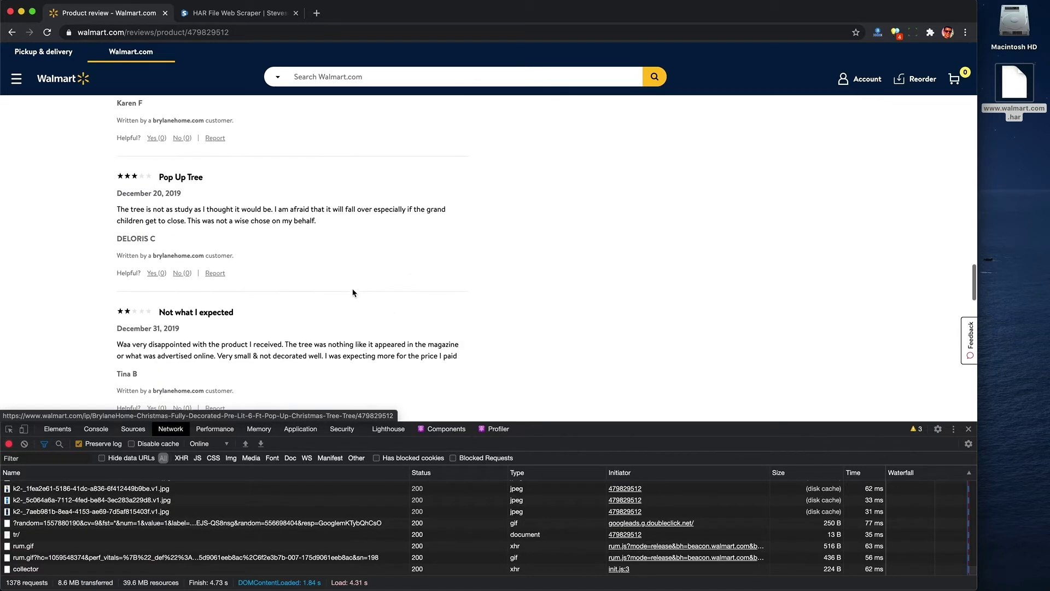
pyautogui.scroll(-15, 353, 293)
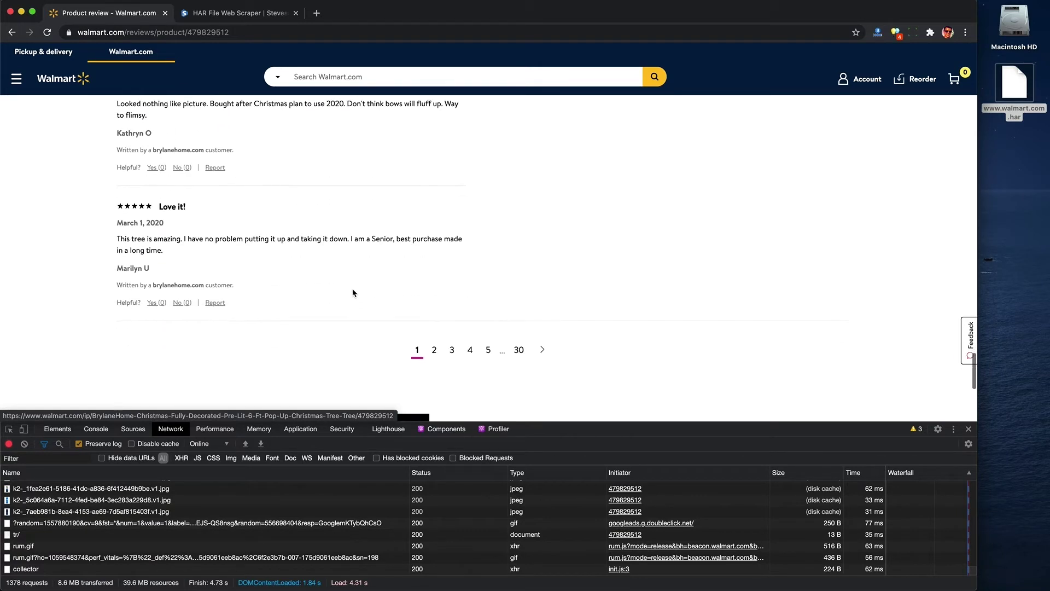
pyautogui.click(452, 217)
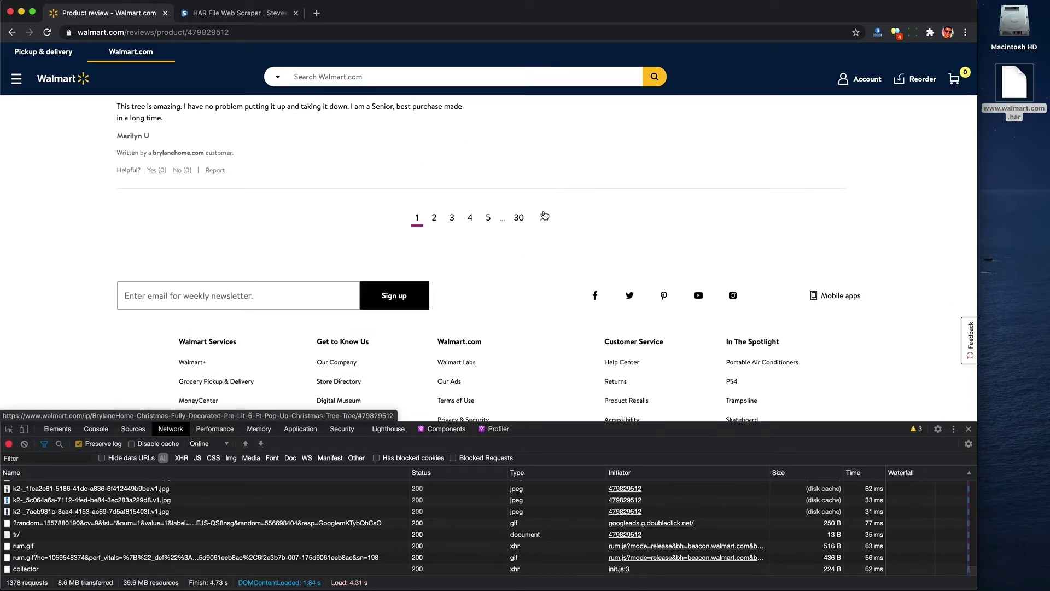
pyautogui.click(261, 444)
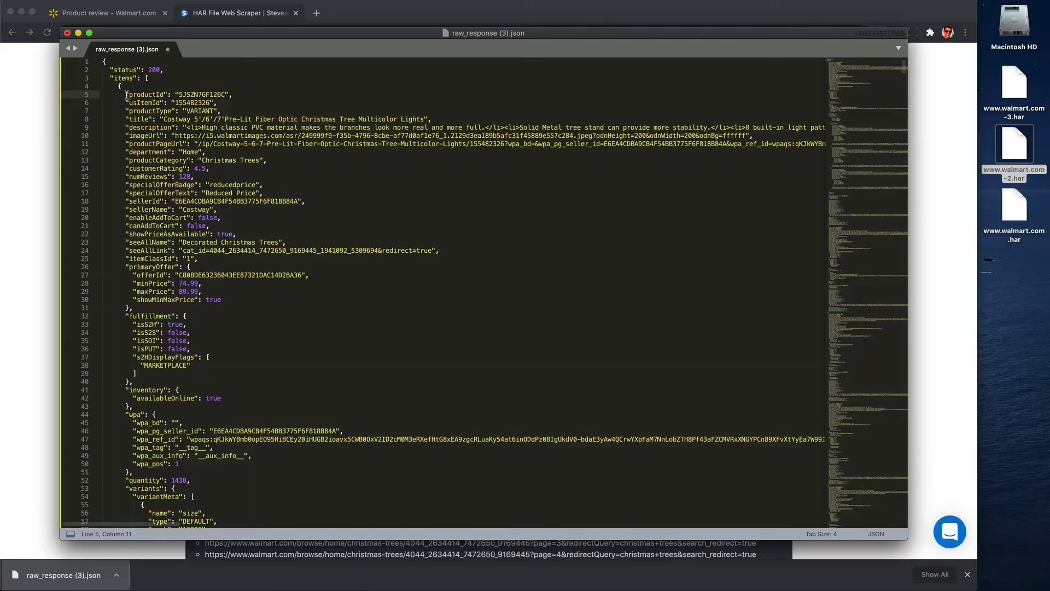
# Step: Select the productId and usItemId lines of the Costway tree in raw_response (3).json
pyautogui.moveTo(125, 95); pyautogui.dragTo(224, 106)
# Step: Select and read the full product description line in the product JSON response
pyautogui.click(222, 107)
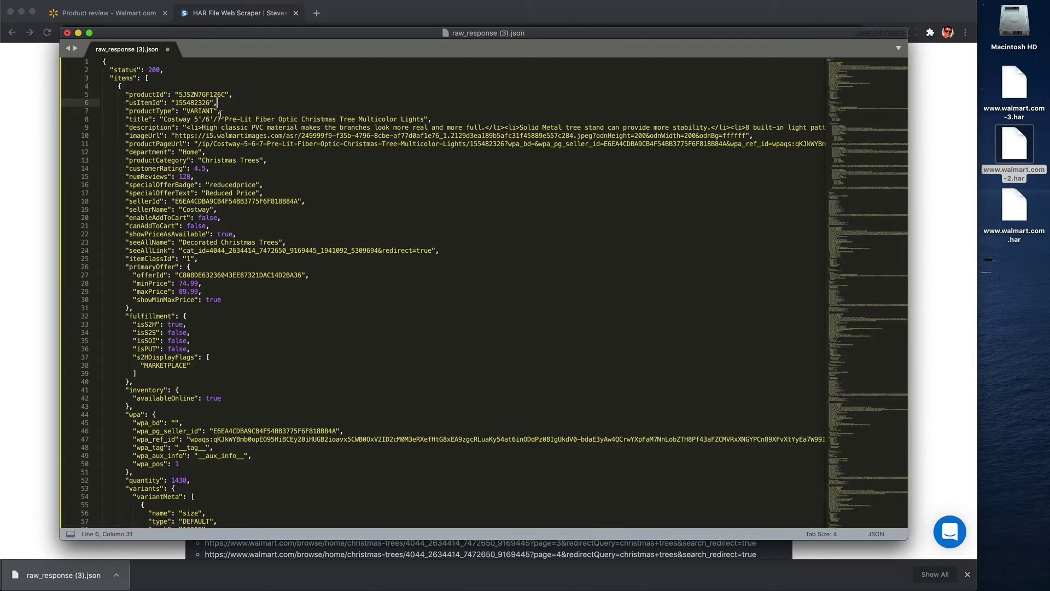
pyautogui.tripleClick(221, 126)
pyautogui.hscroll(10, 314, 181)
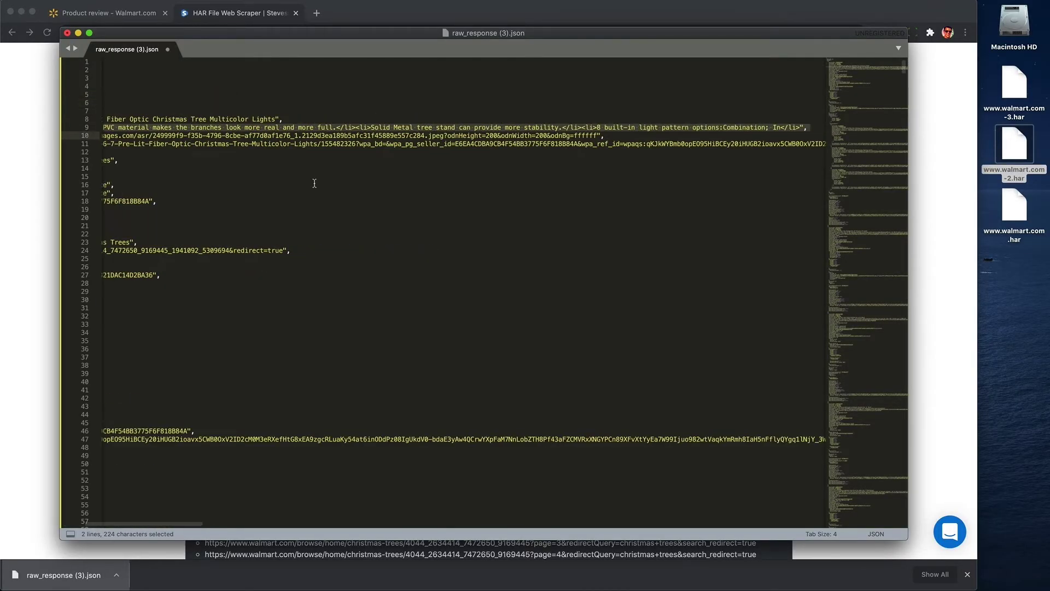
pyautogui.hscroll(-10, 314, 182)
pyautogui.scroll(-7, 315, 183)
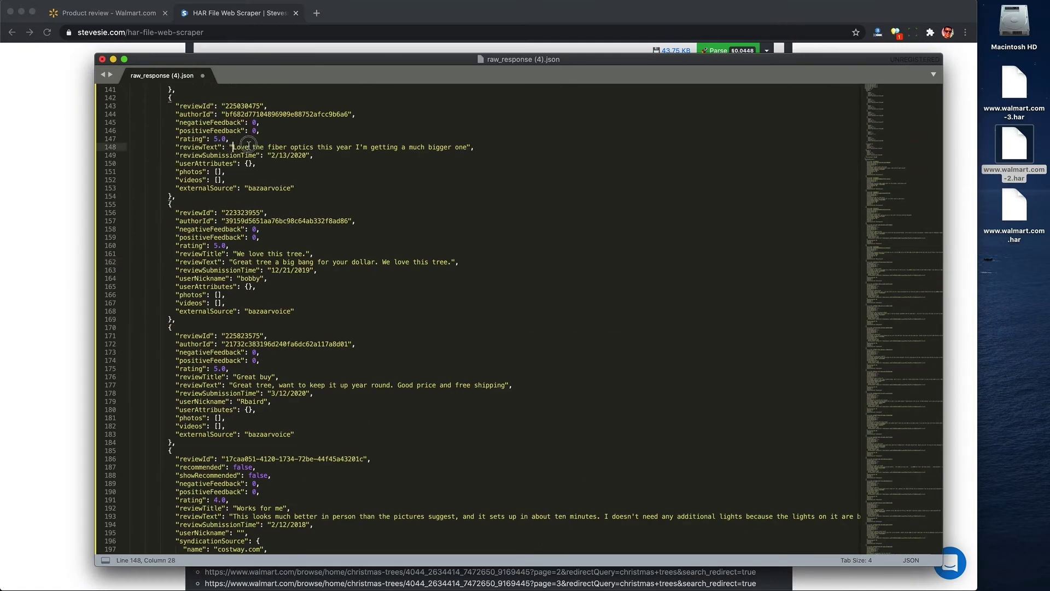
# Step: Select the fiber optics review text line and scroll through the review JSON
pyautogui.tripleClick(247, 147)
pyautogui.scroll(-3, 328, 153)
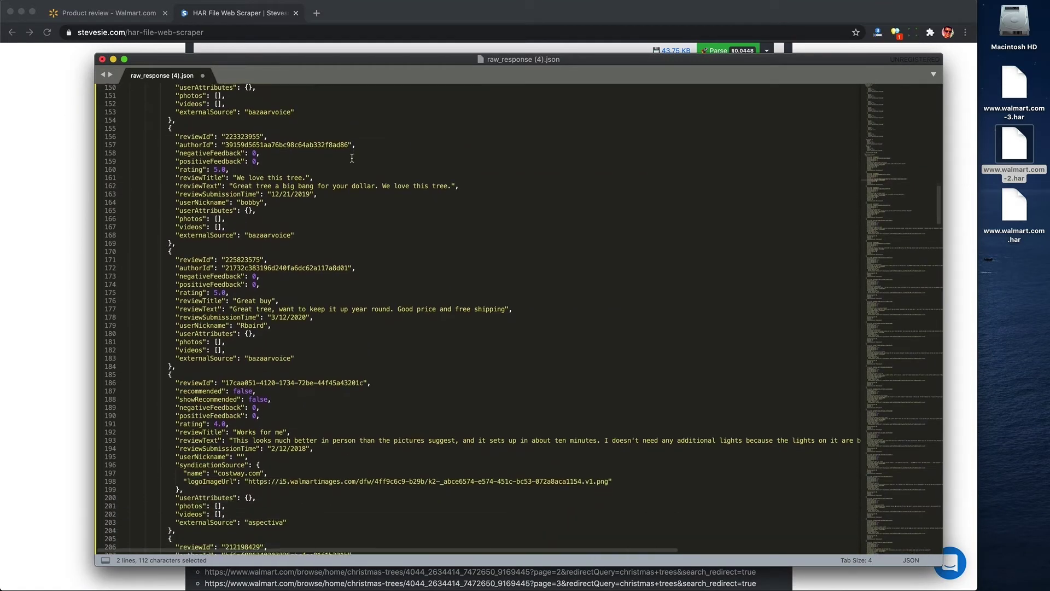
pyautogui.scroll(-7, 351, 159)
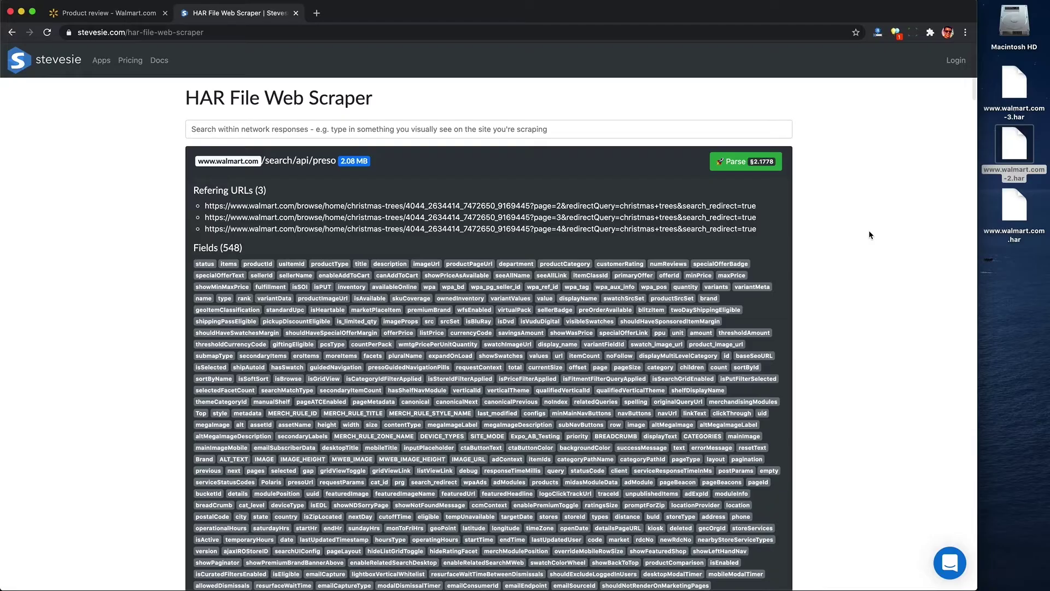
# Step: Parse the product search response and view the items table as a spreadsheet, selecting items.specialOfferText
pyautogui.click(757, 173)
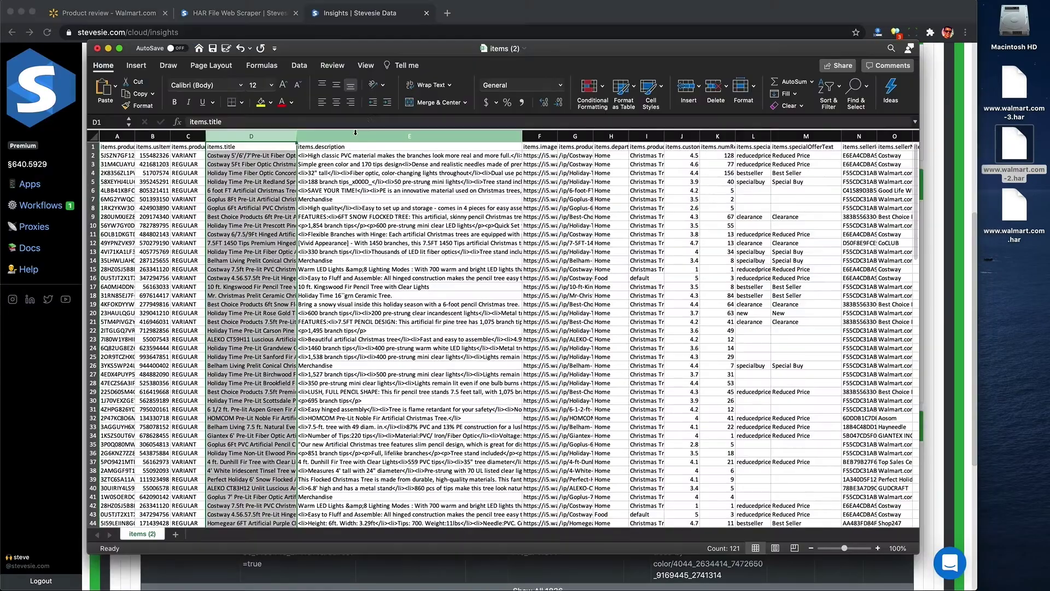
pyautogui.click(355, 133)
pyautogui.click(806, 136)
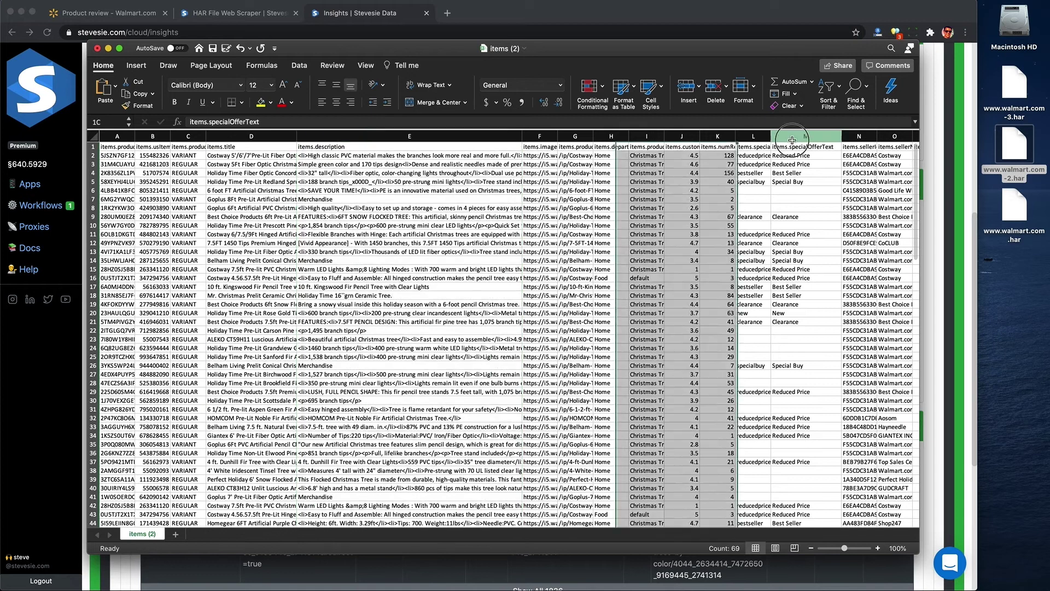
pyautogui.hscroll(5, 808, 198)
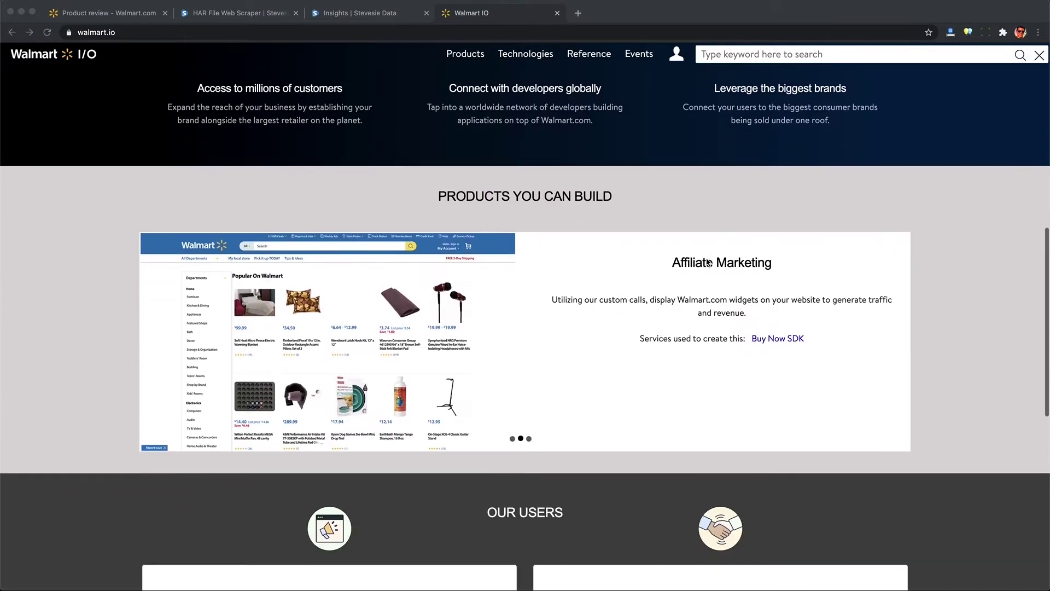
pyautogui.scroll(-8, 707, 262)
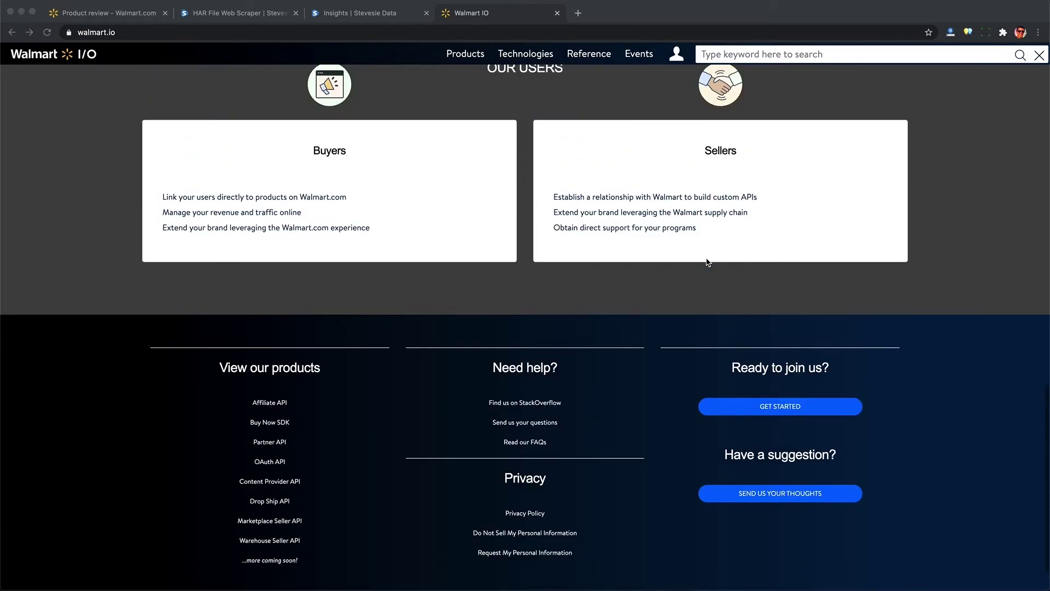
# Step: Go from the walmart.io products overview to the Affiliate API documentation
pyautogui.scroll(8, 707, 261)
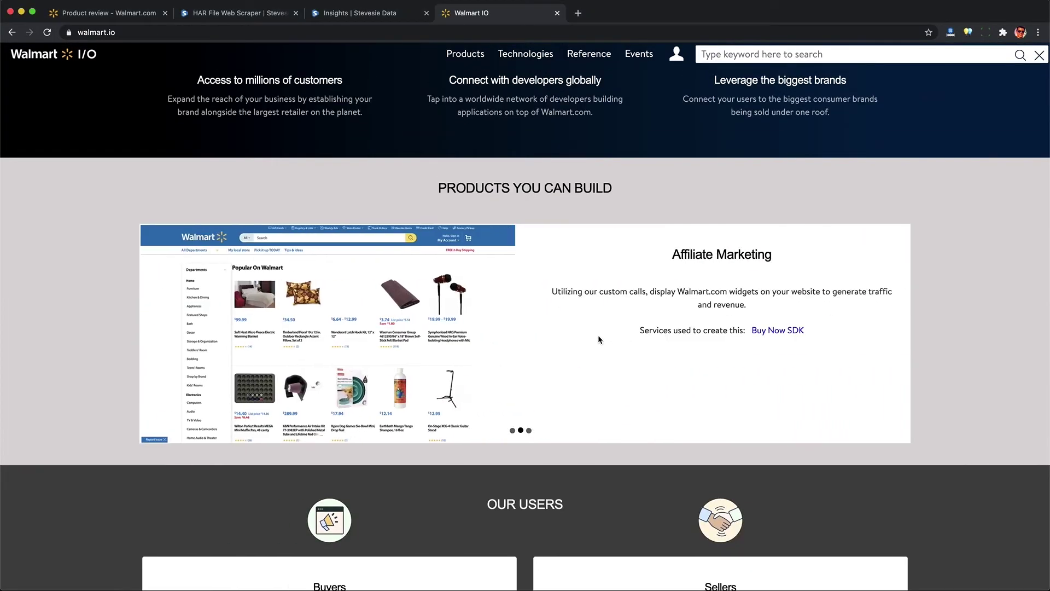
pyautogui.click(771, 331)
pyautogui.scroll(-2, 342, 339)
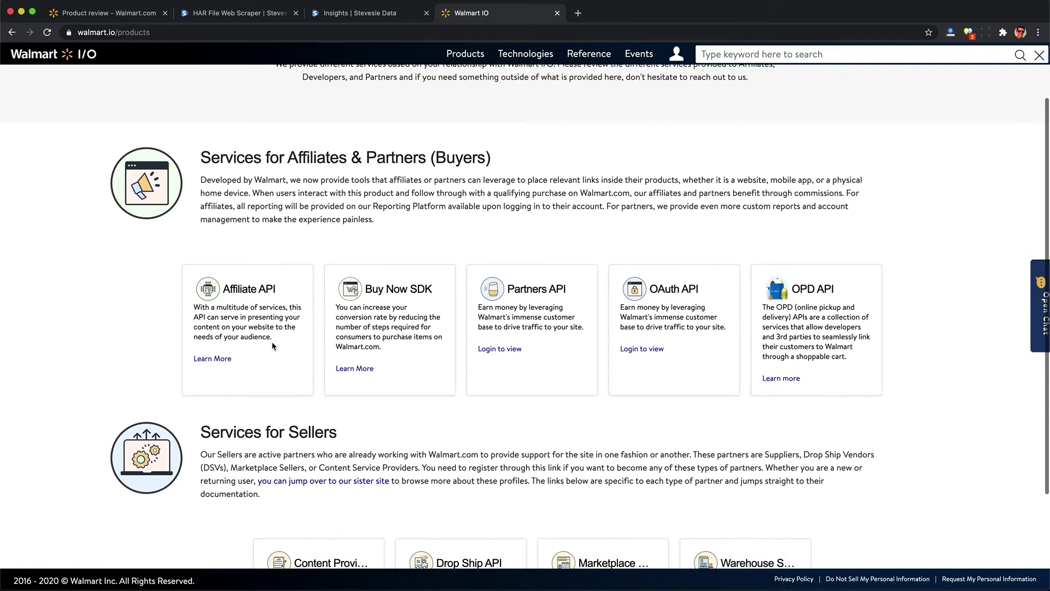
pyautogui.click(214, 359)
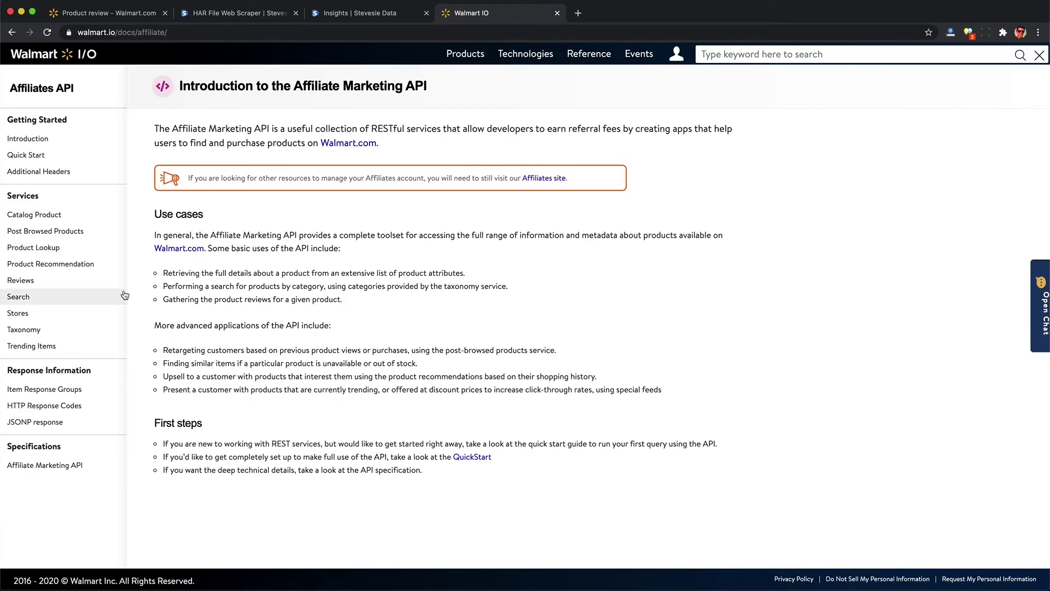
# Step: Read the Product Lookup page's example lookup URLs and sample response
pyautogui.click(41, 249)
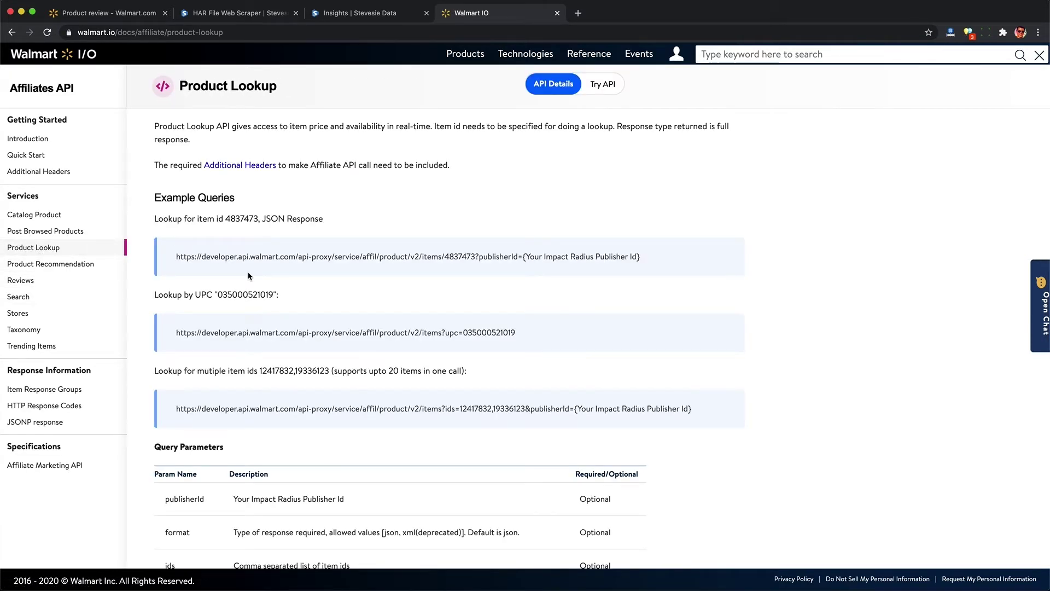
pyautogui.tripleClick(258, 253)
pyautogui.scroll(-10, 258, 254)
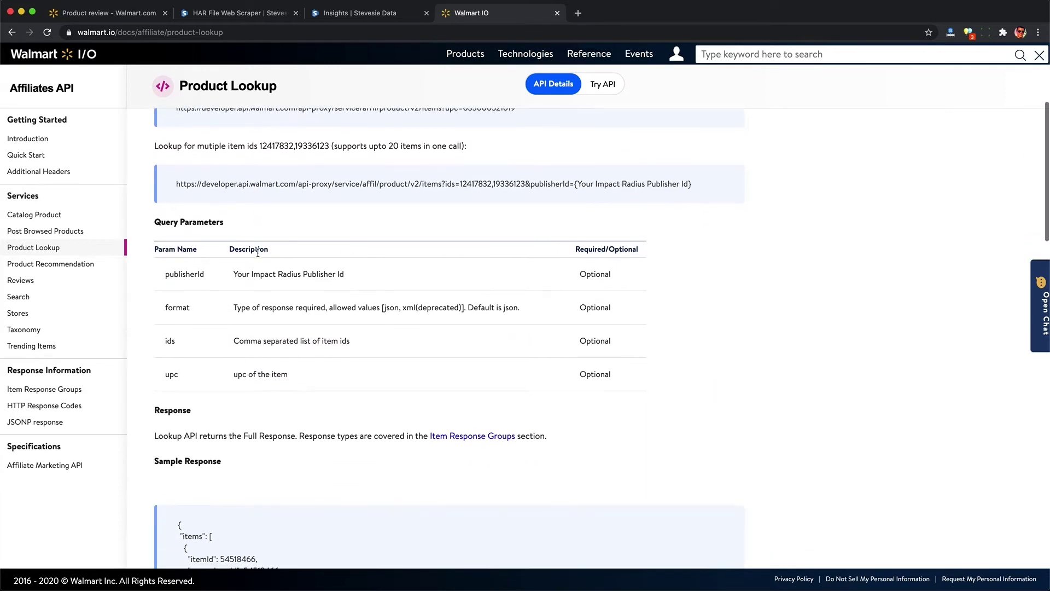
pyautogui.scroll(-3, 259, 257)
pyautogui.scroll(-20, 257, 253)
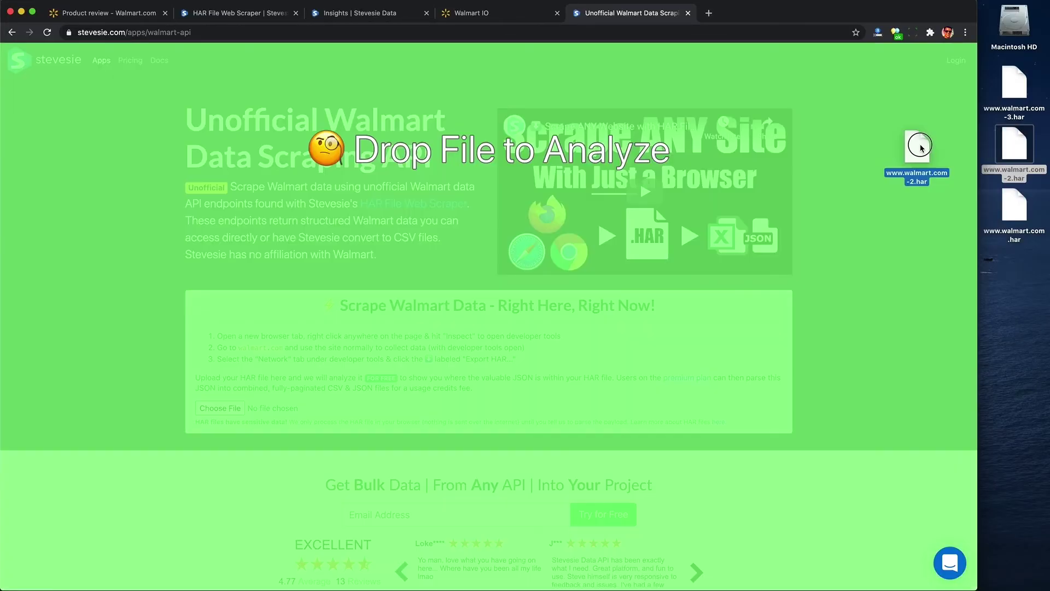
# Step: Drop the saved Walmart .har file onto the page and review the analysed responses
pyautogui.moveTo(905, 164); pyautogui.dragTo(862, 177)
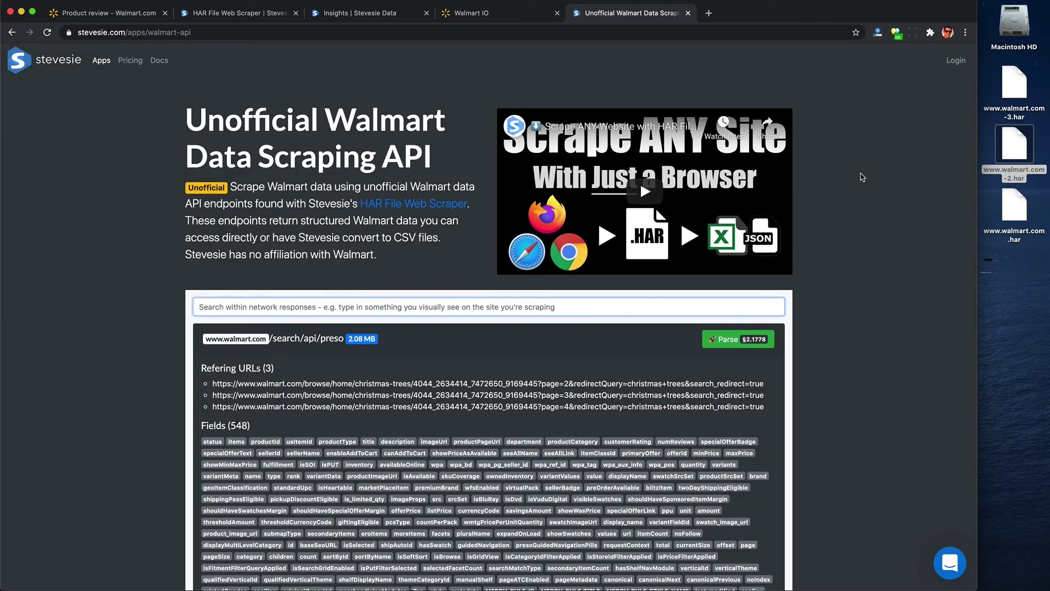
pyautogui.scroll(-4, 485, 193)
pyautogui.scroll(-15, 486, 193)
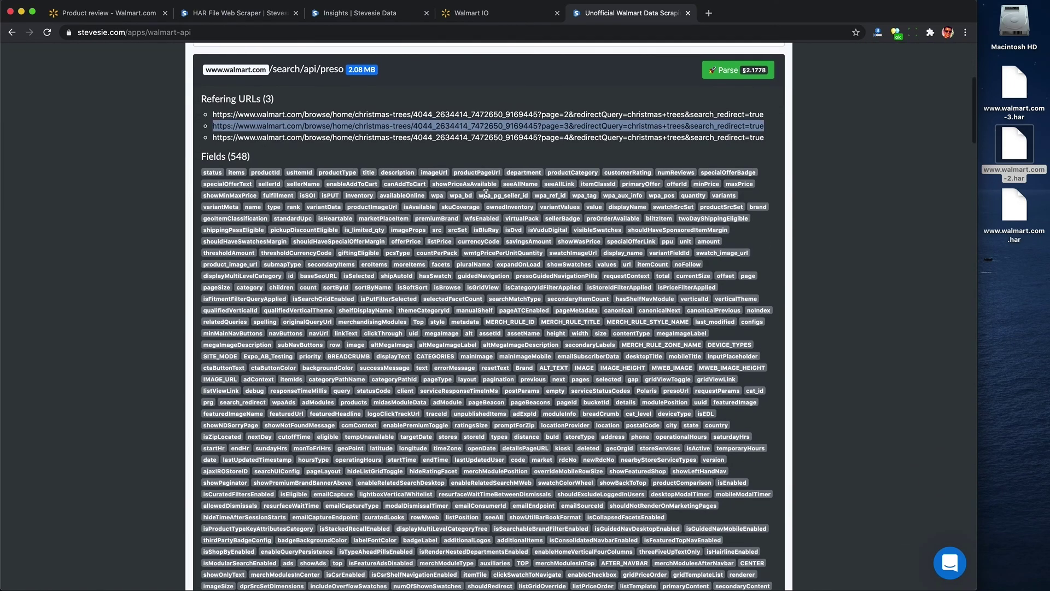
pyautogui.scroll(-20, 486, 197)
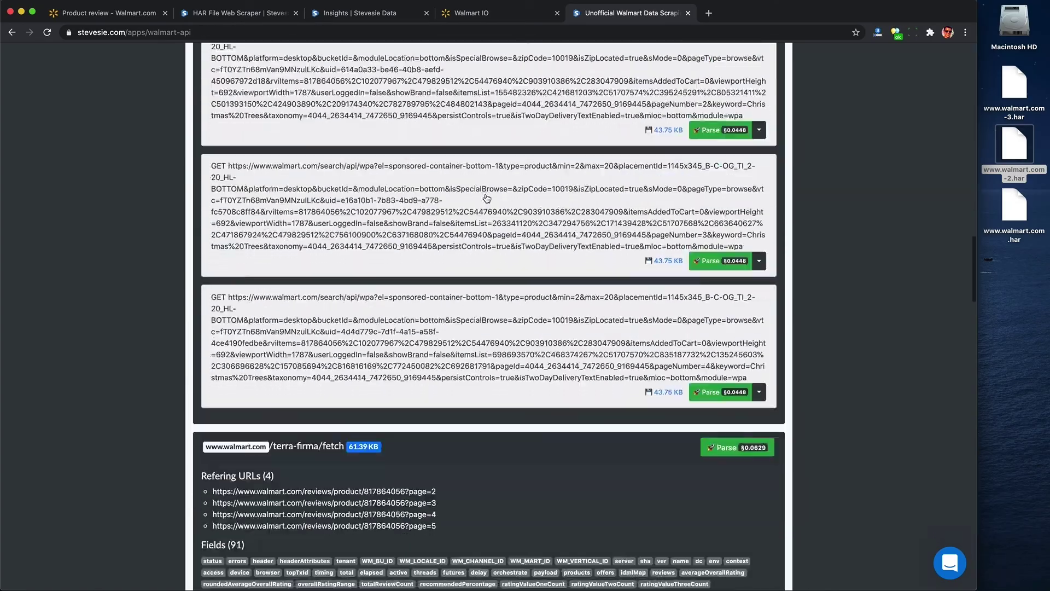
pyautogui.scroll(-20, 486, 194)
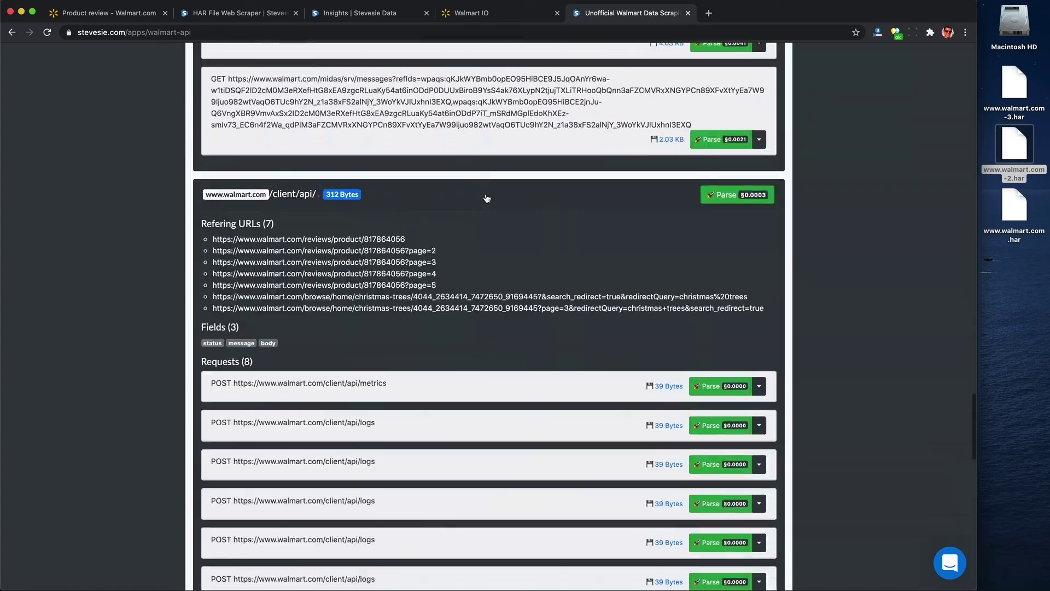